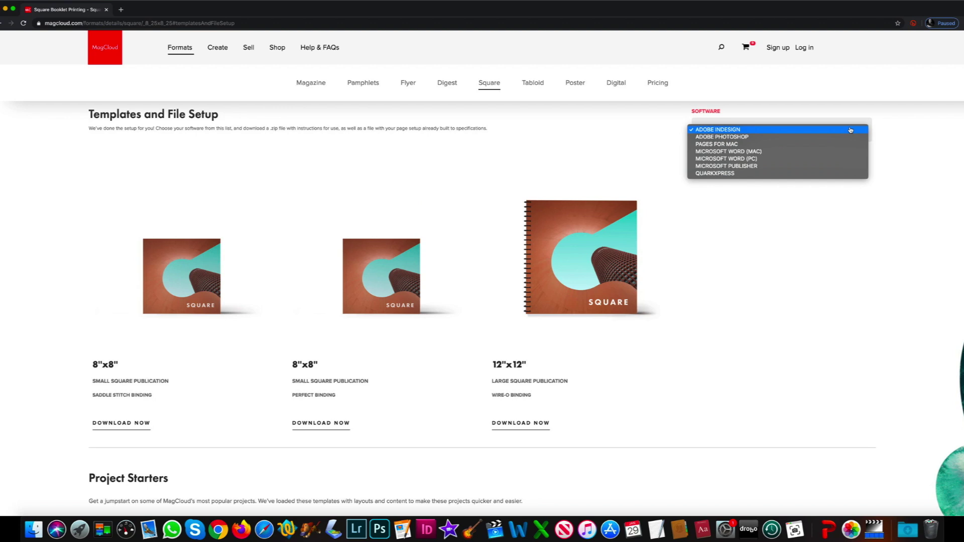
Download the Pages for Mac template for the 8"x8" perfect binding square publication into the BOOK folder.
left_click(848, 145)
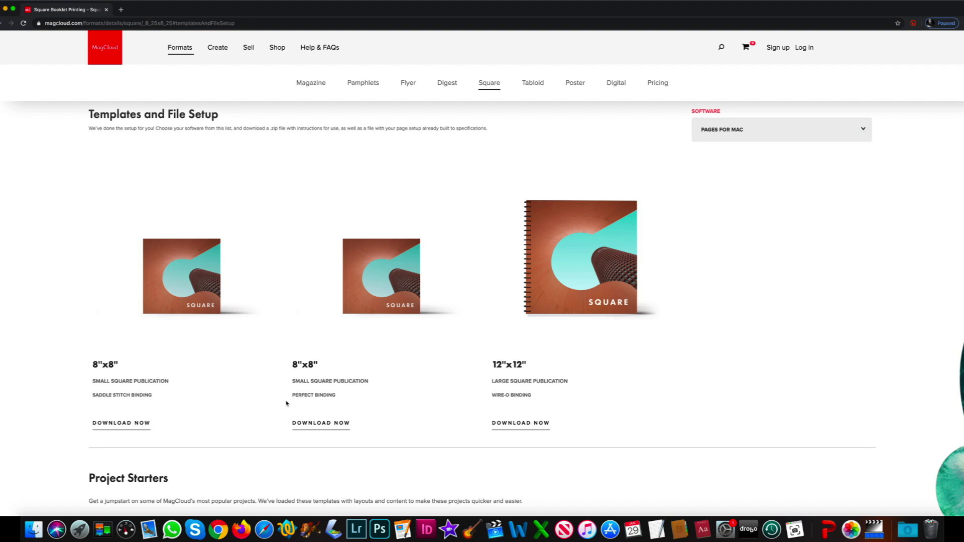
left_click(332, 427)
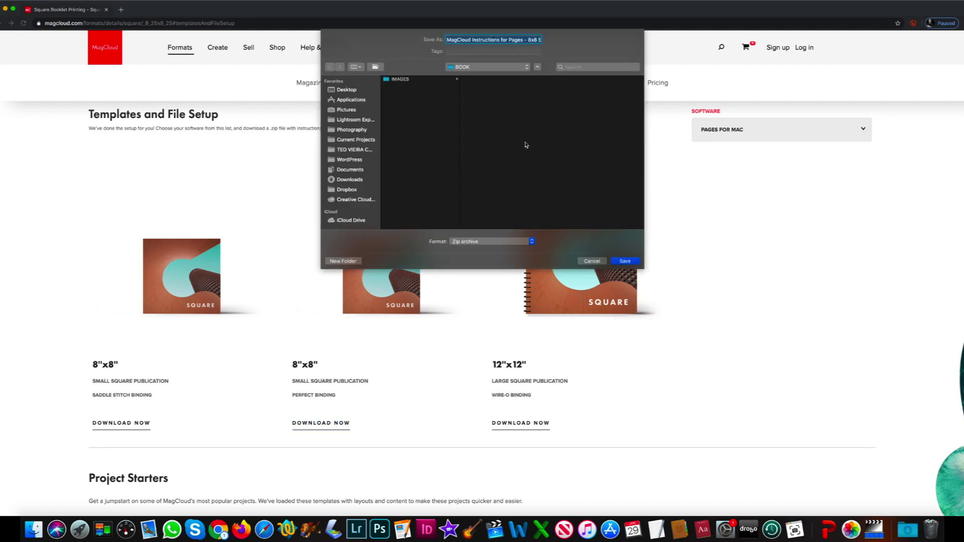
left_click(625, 262)
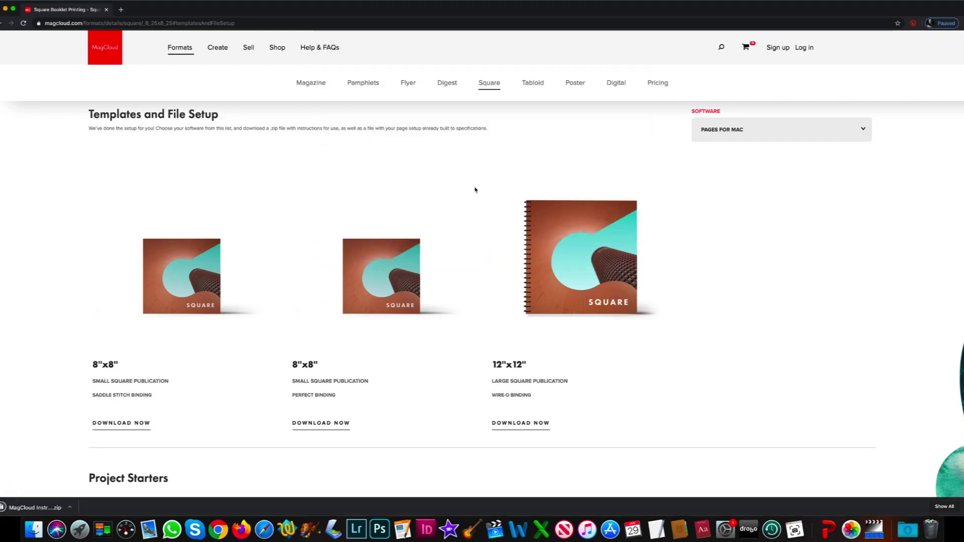
Show the downloaded MagCloud zip in its folder and extract it.
left_click(70, 507)
left_click(76, 497)
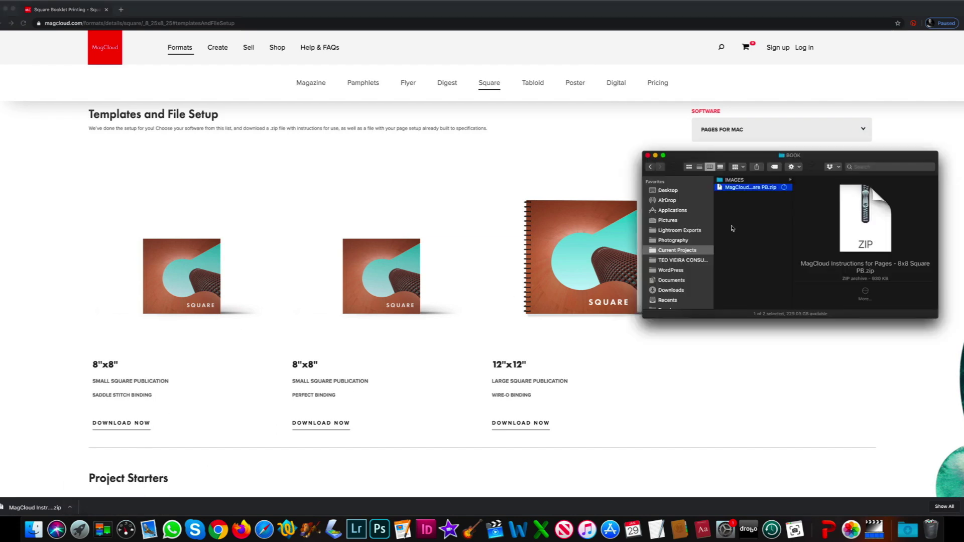
double_click(721, 189)
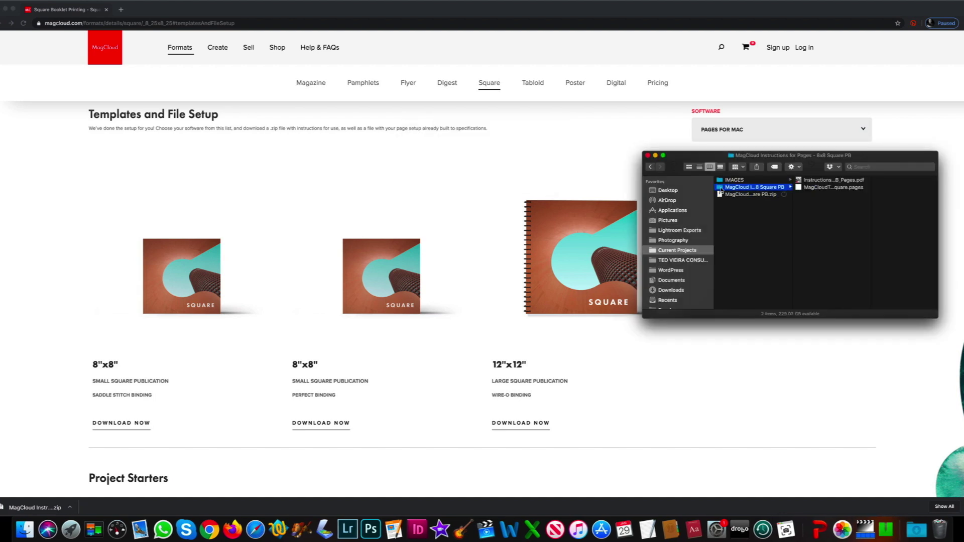
Preview the instructions PDF in the extracted folder and open the MagCloudTemplate_8x8Square.pages template in Pages.
left_click(803, 180)
mouse_move(872, 220)
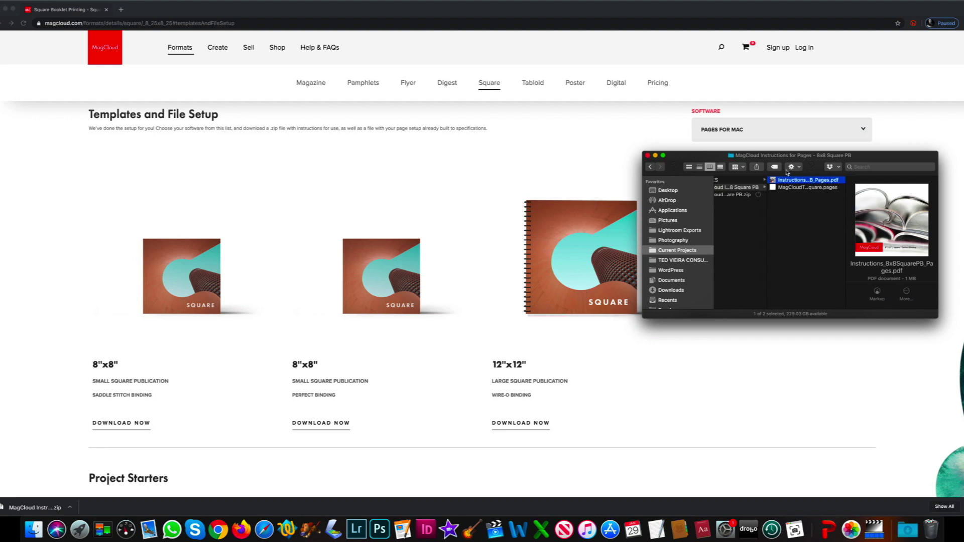
left_click(773, 189)
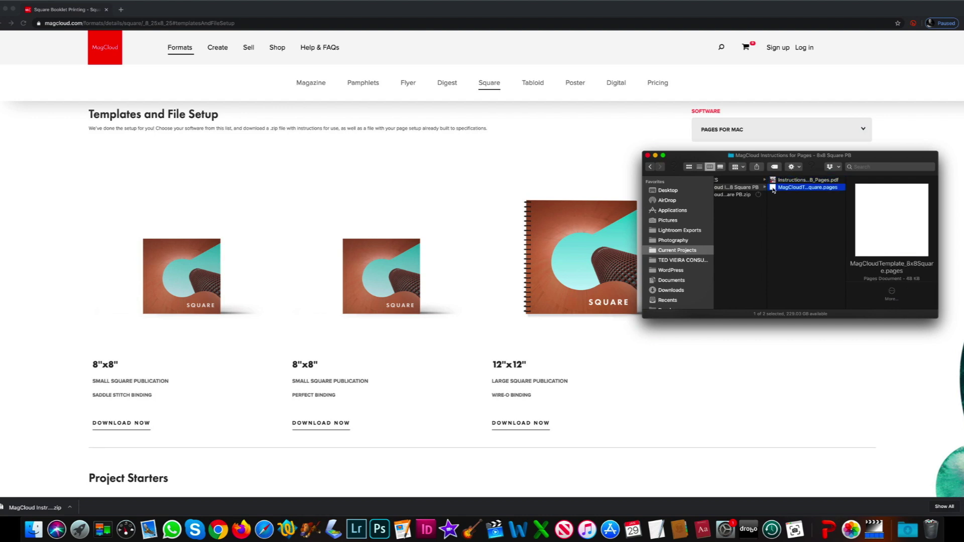
double_click(774, 189)
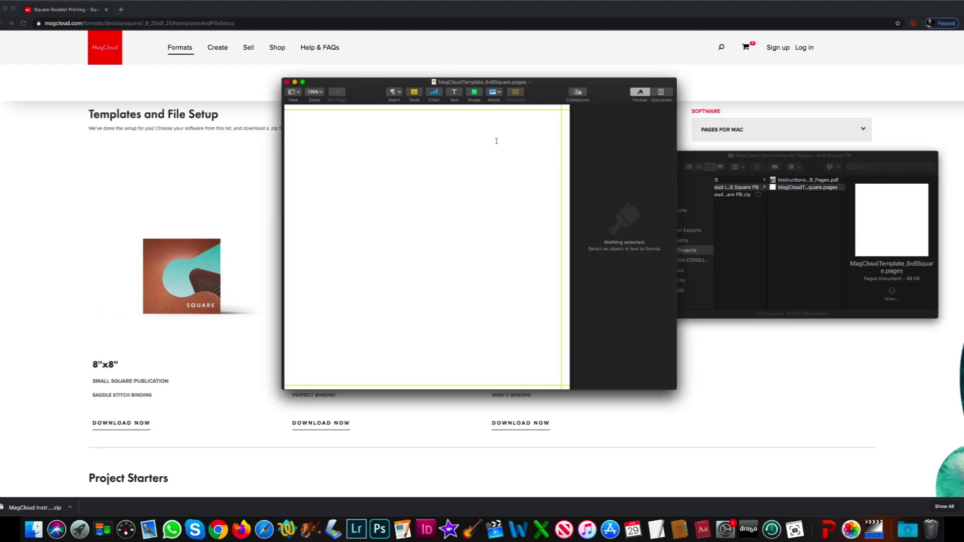
Enlarge the template window to fill the screen and display the page thumbnails.
left_click_drag(386, 84, 94, 1)
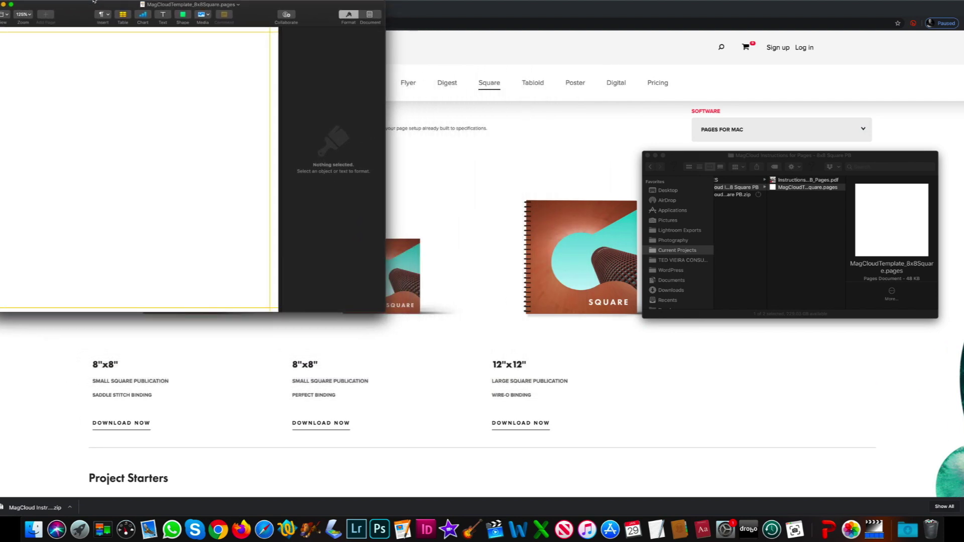
left_click_drag(384, 310, 963, 515)
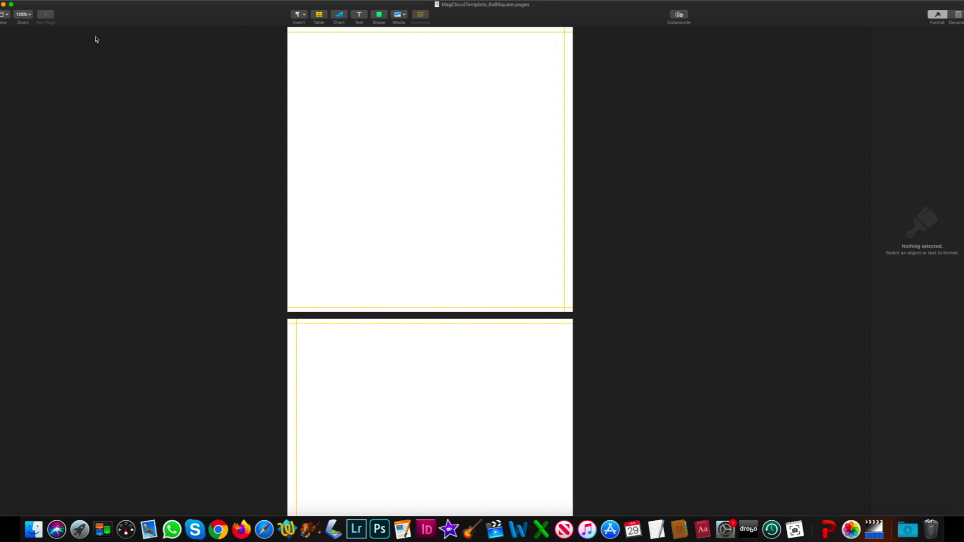
left_click(6, 14)
left_click(32, 27)
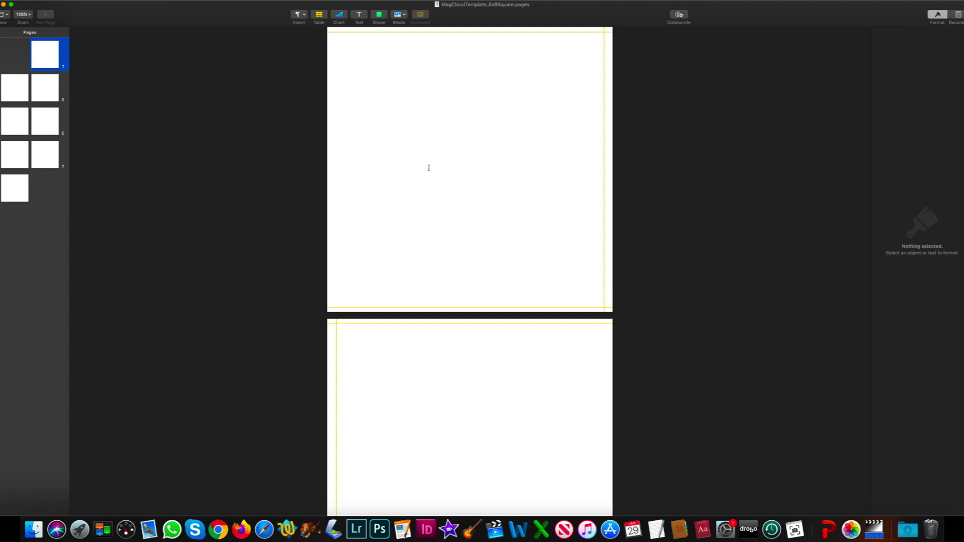
Insert a square shape on the first page, upgrade the document format, and stretch the square over the whole page.
left_click(379, 16)
left_click(377, 76)
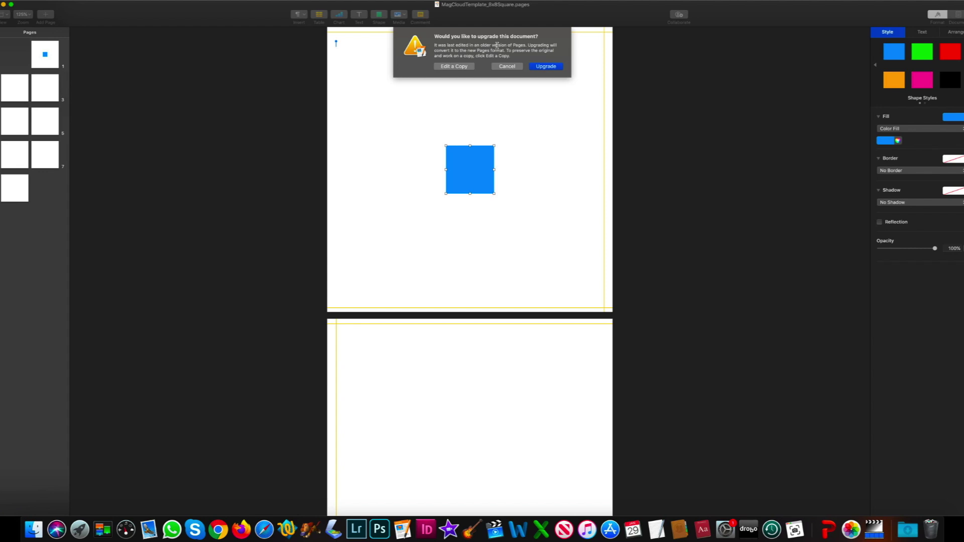
left_click(542, 67)
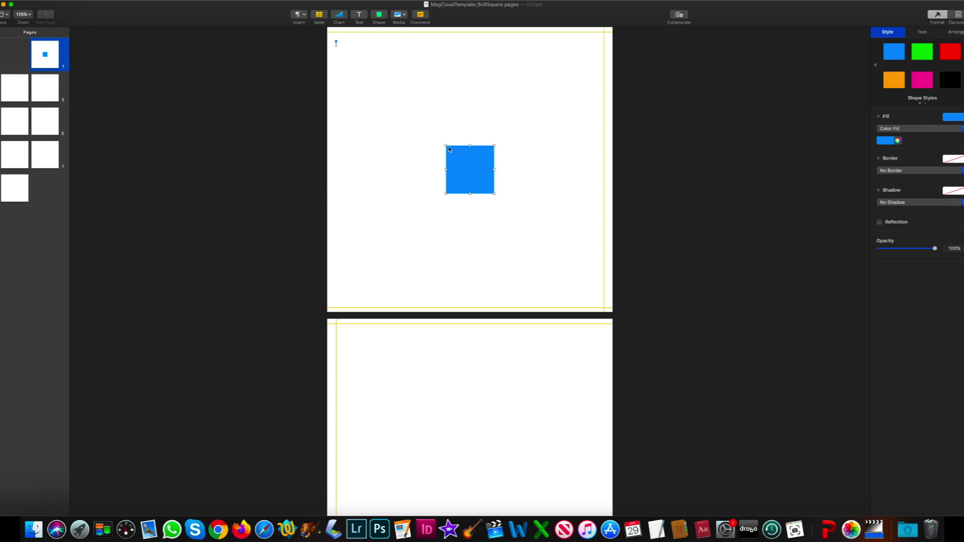
left_click_drag(446, 146, 327, 27)
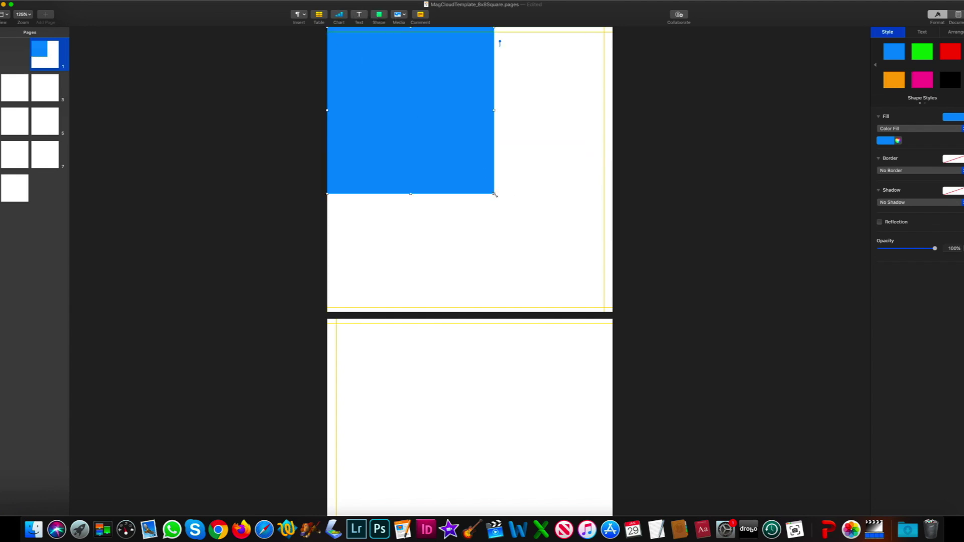
left_click_drag(494, 194, 611, 312)
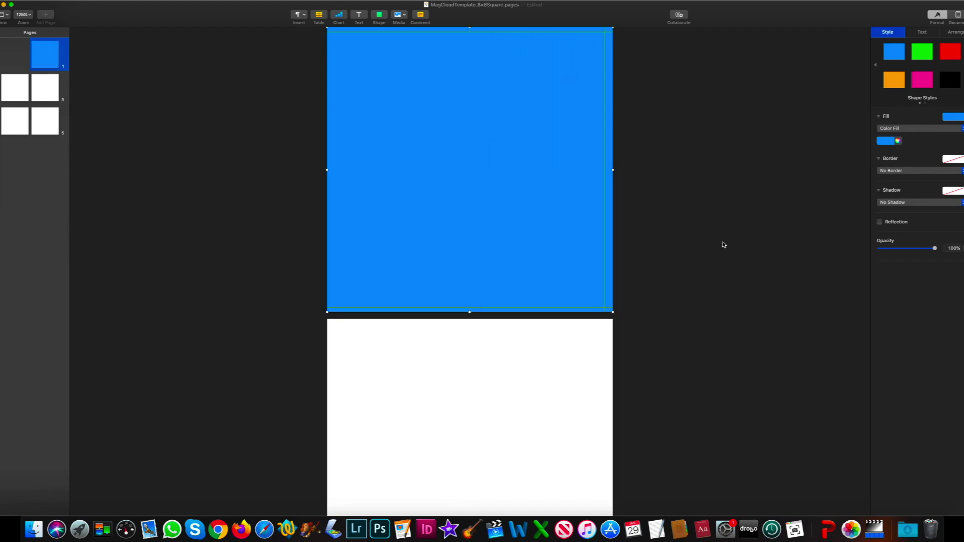
Change the full-page square's fill color to black.
left_click(886, 142)
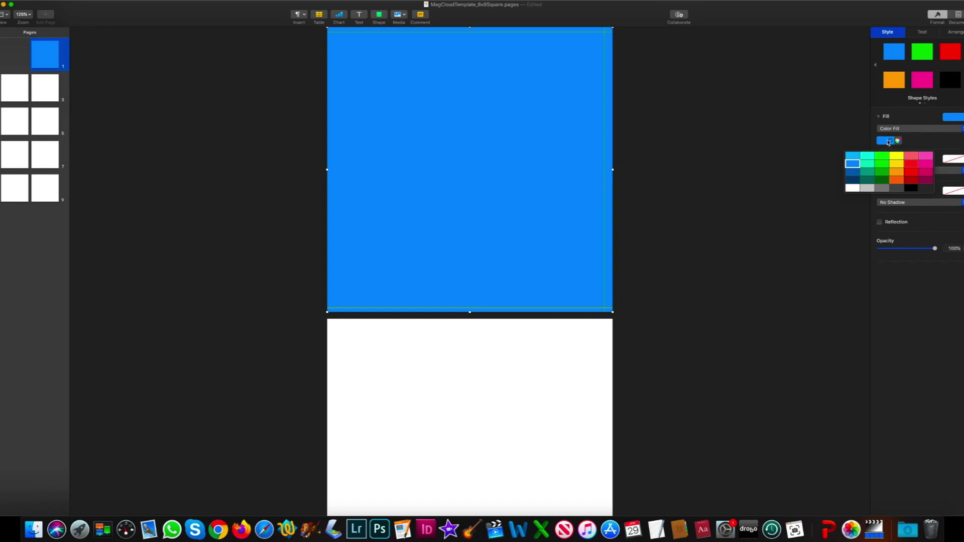
left_click(911, 190)
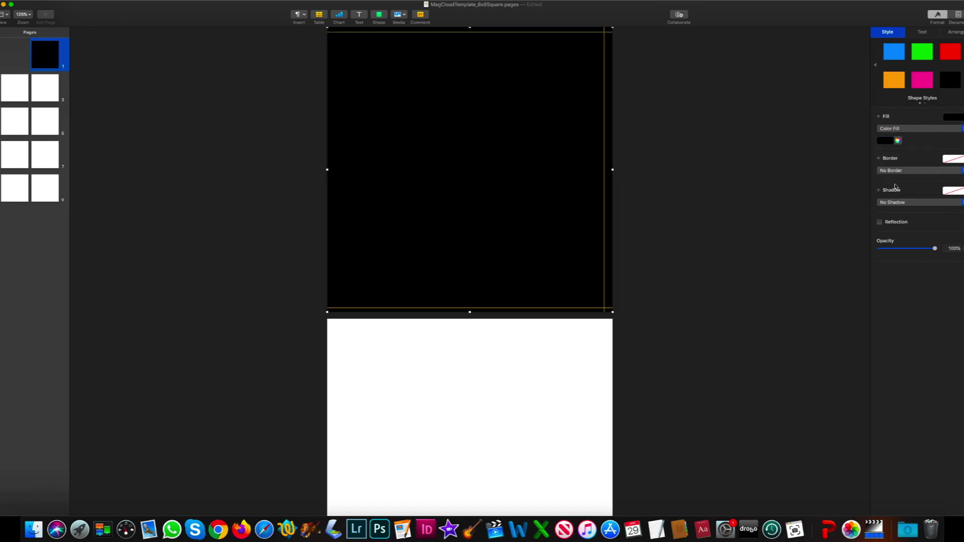
left_click(707, 159)
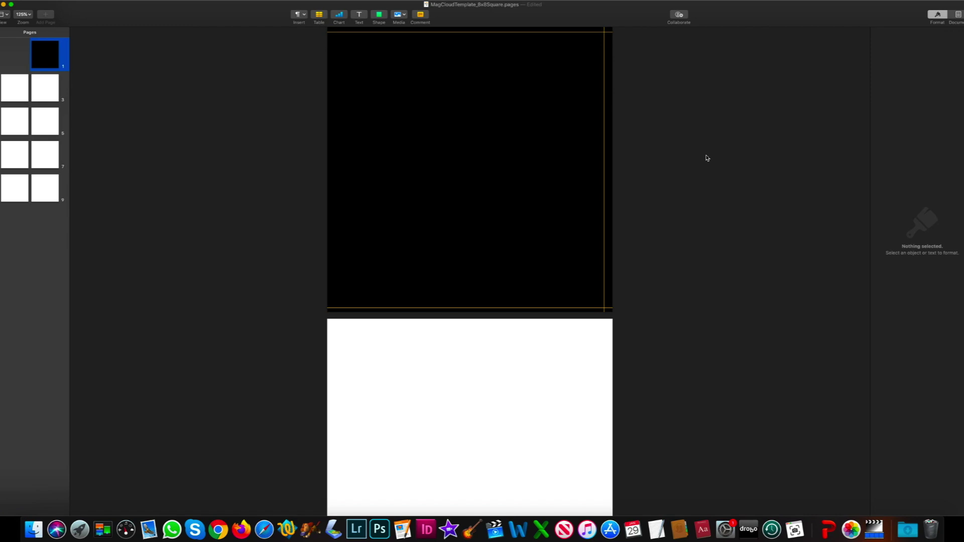
Set the black cover square's text wrap to None.
left_click(452, 145)
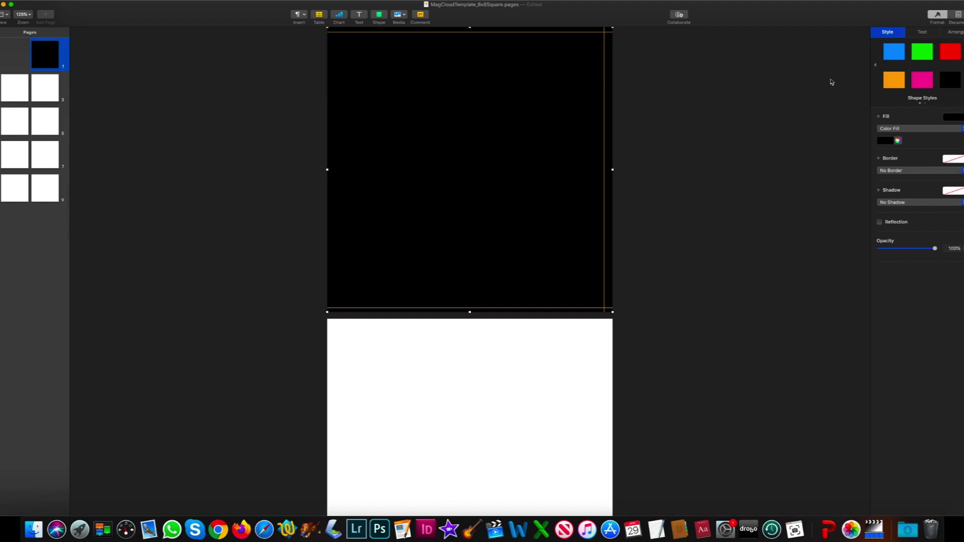
left_click(957, 33)
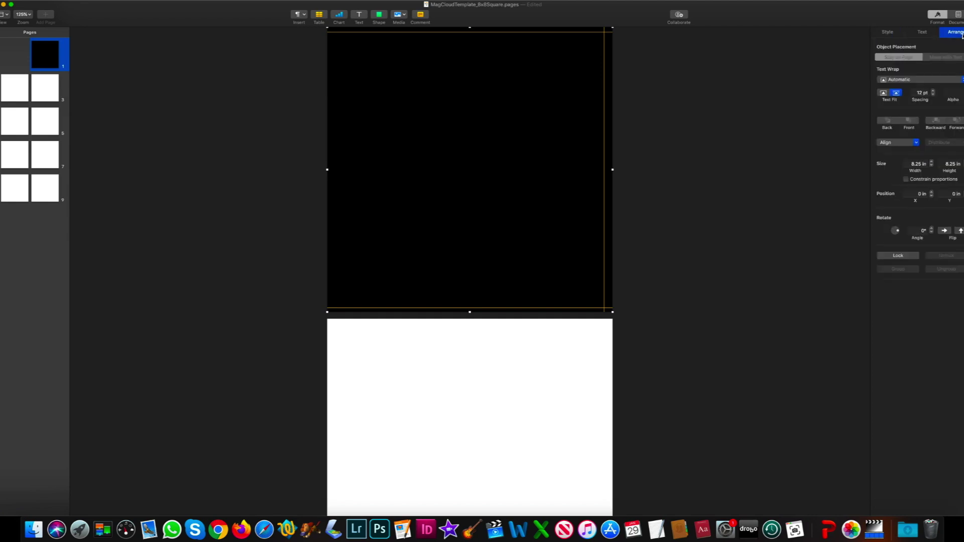
left_click(913, 83)
left_click(908, 110)
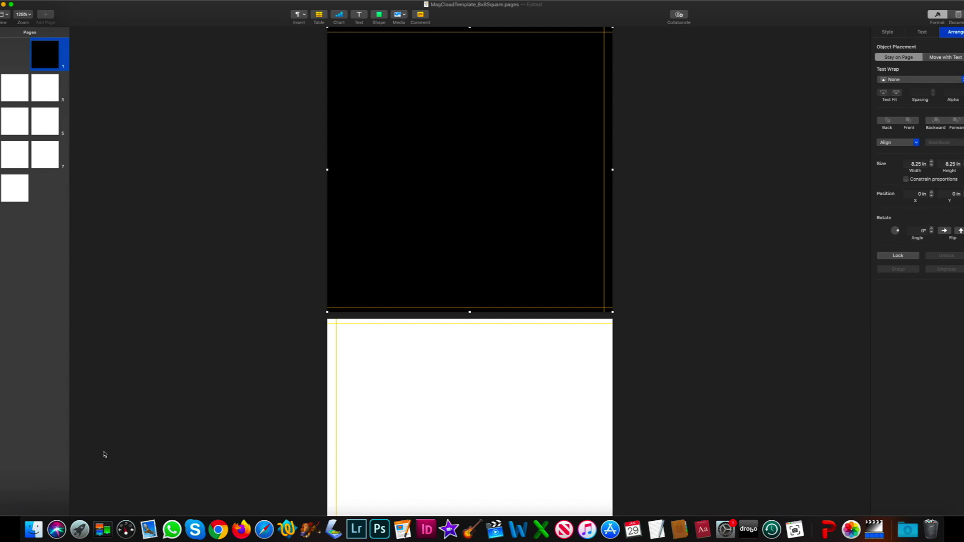
Place 170330-skull.jpg from the IMAGES folder in Finder onto the document's second page.
left_click(34, 530)
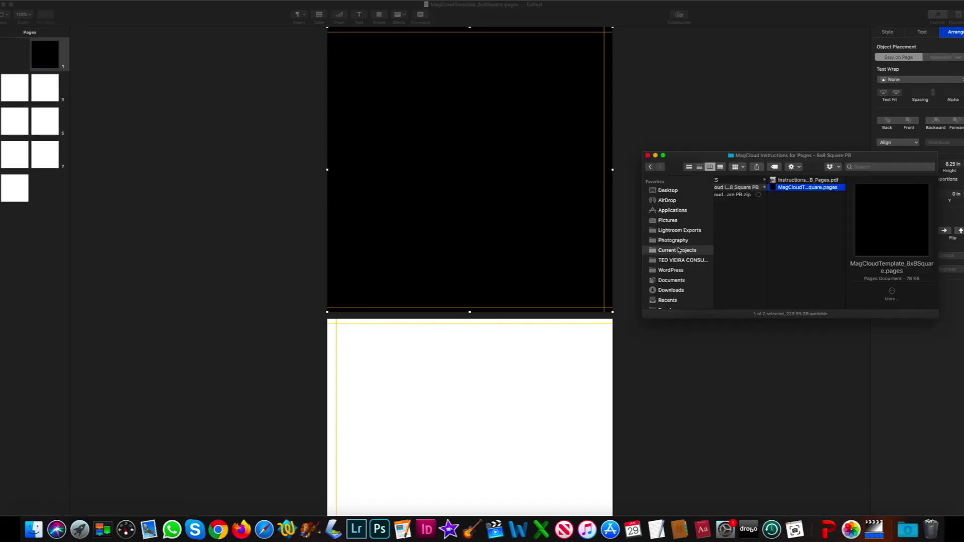
left_click(727, 180)
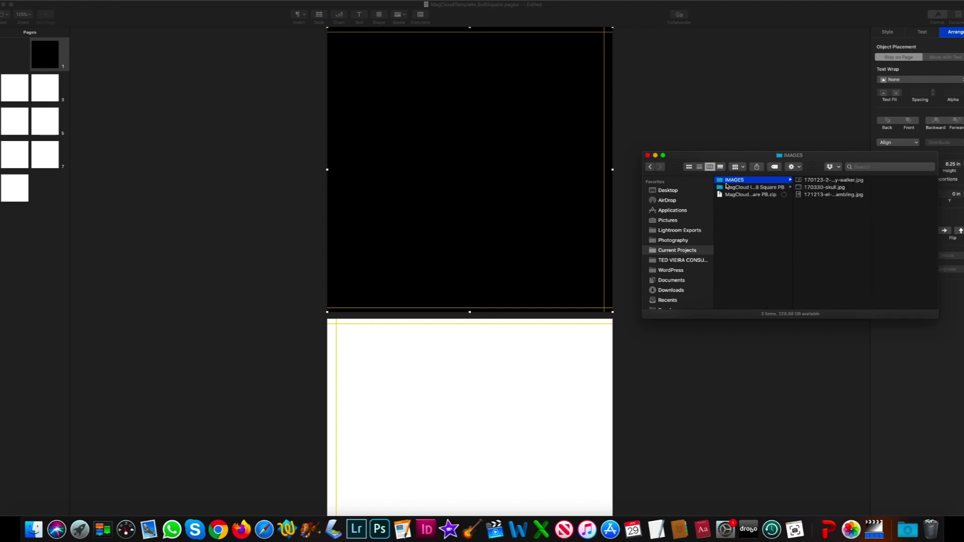
left_click(798, 188)
left_click_drag(776, 190, 461, 452)
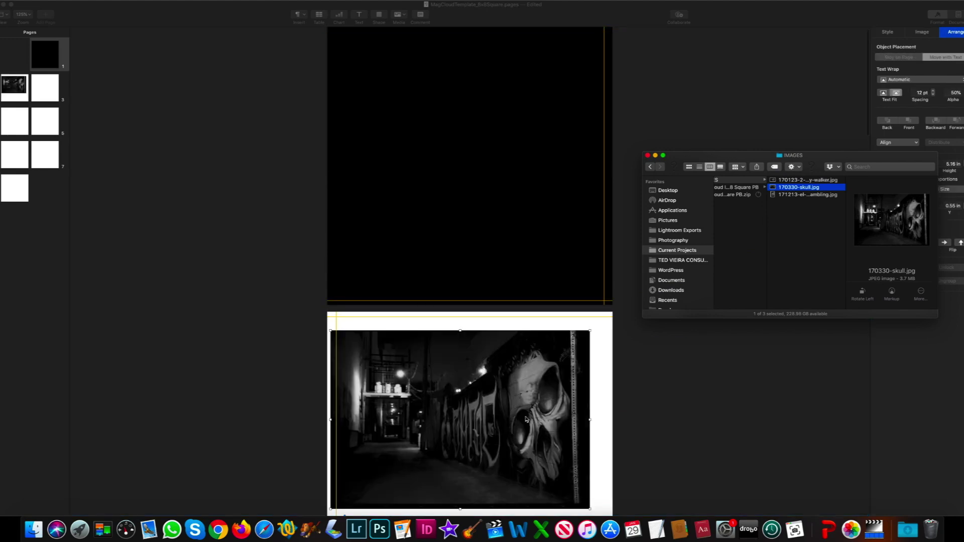
Set the skull photo's text wrap to None.
scroll(525, 418, "down", 3)
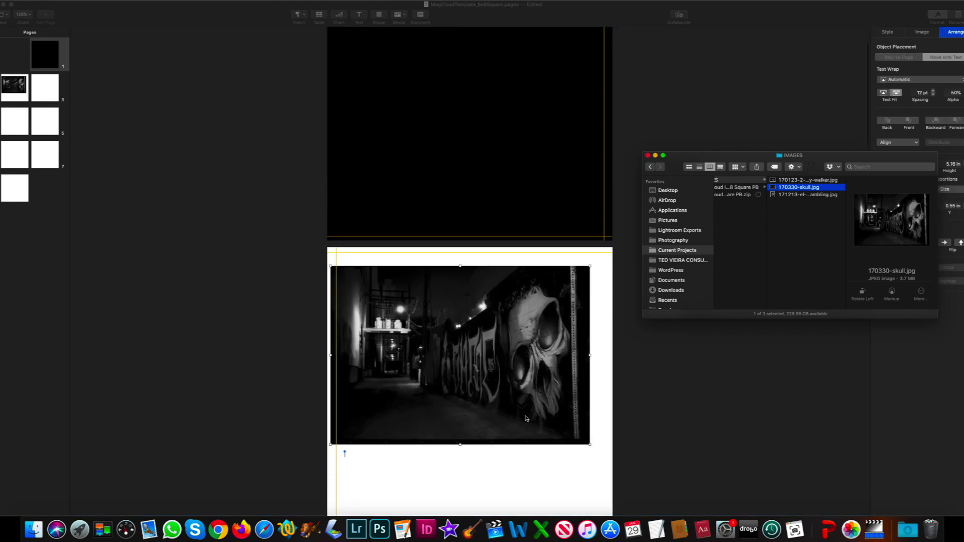
left_click(471, 341)
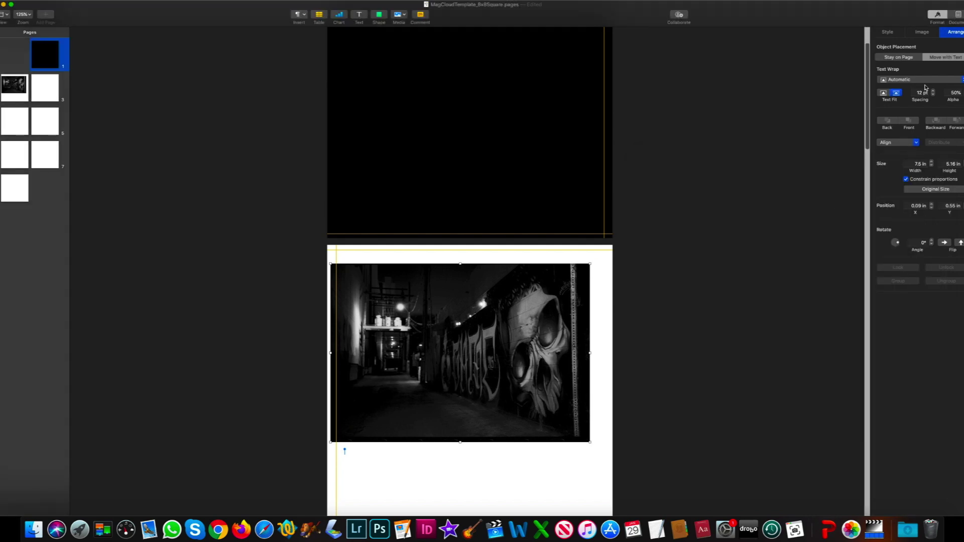
left_click(908, 80)
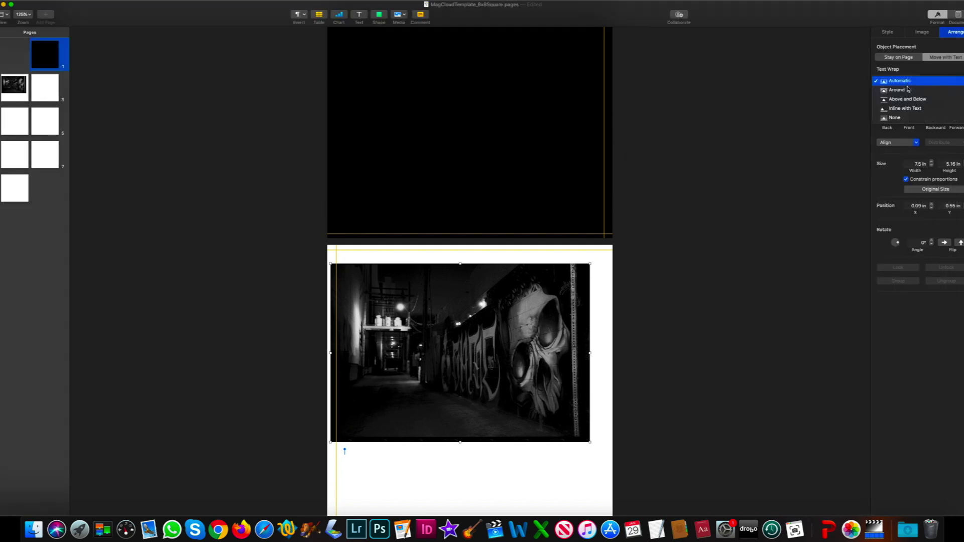
left_click(910, 118)
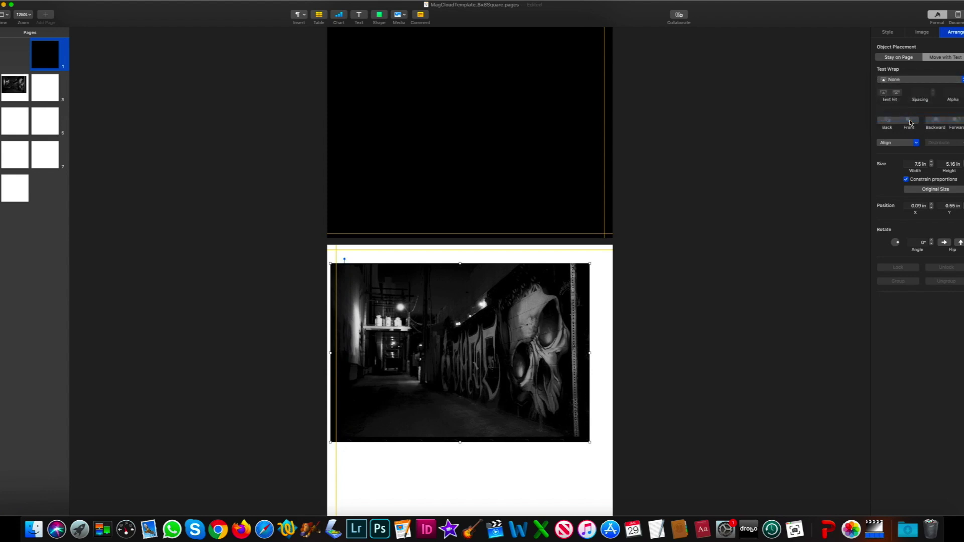
Move the skull photo onto the black cover page and scale it to the full page width of 8.25 in.
left_click_drag(520, 357, 476, 183)
left_click_drag(588, 265, 614, 276)
left_click_drag(490, 228, 487, 220)
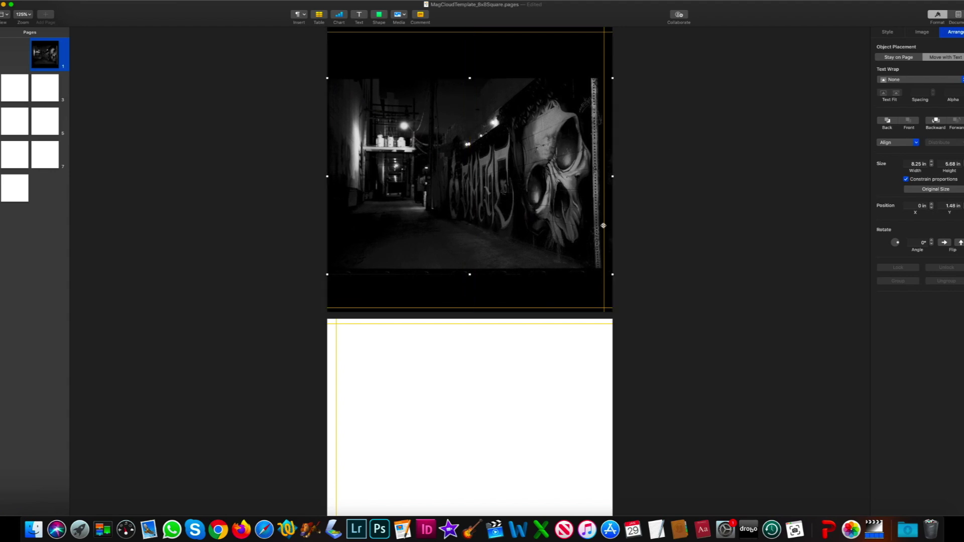
left_click(676, 229)
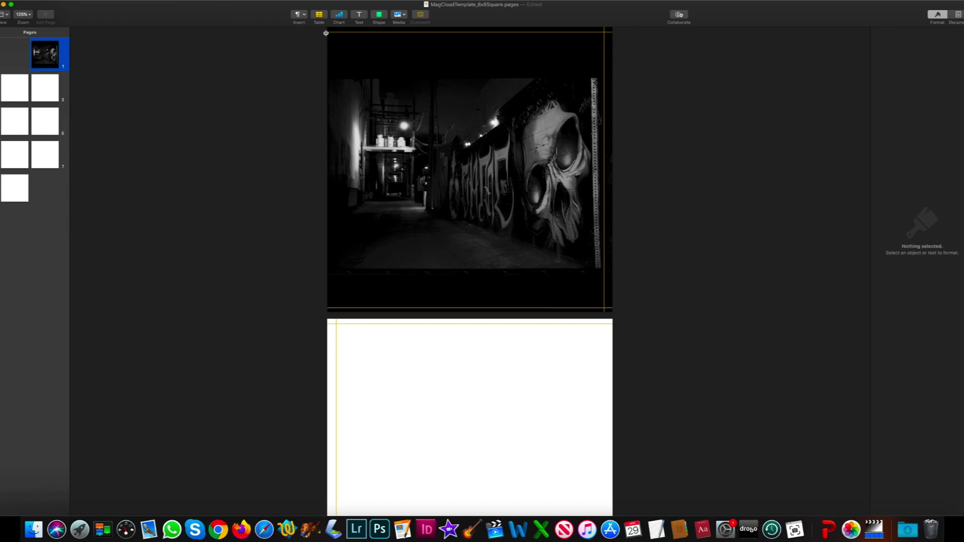
Add a text box near the cover's upper left corner and set its text color to white.
left_click(359, 17)
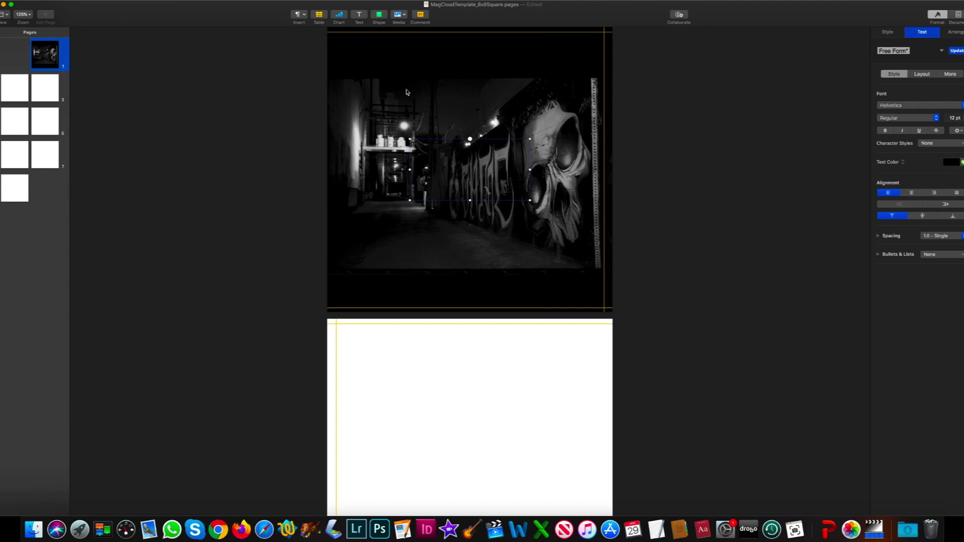
left_click_drag(475, 170, 408, 89)
left_click(951, 164)
left_click(887, 210)
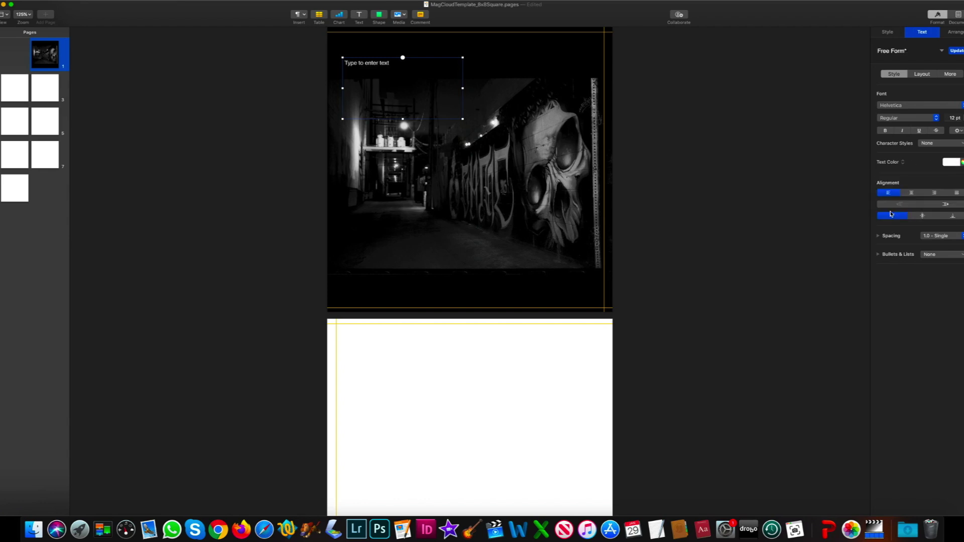
Replace the cover text box's placeholder with the title "Vegas Noir".
left_click(401, 67)
left_click_drag(401, 68, 350, 59)
type("Vegas Noir (dark s")
key("BackSpace")
key("BackSpace")
key("BackSpace")
key("BackSpace")
key("BackSpace")
key("BackSpace")
Format the "Vegas Noir" title in American Typewriter at 48 pt.
left_click_drag(374, 64, 338, 60)
left_click(885, 106)
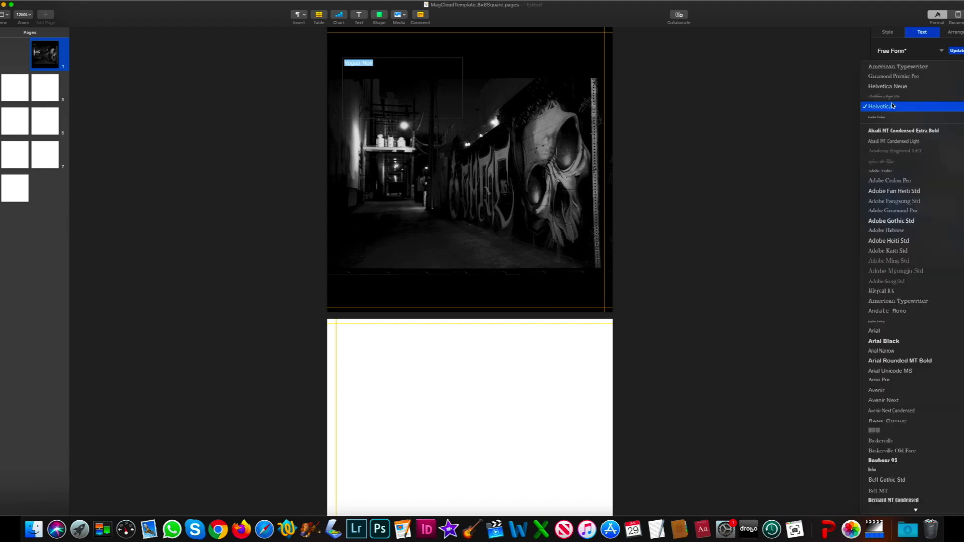
left_click(890, 69)
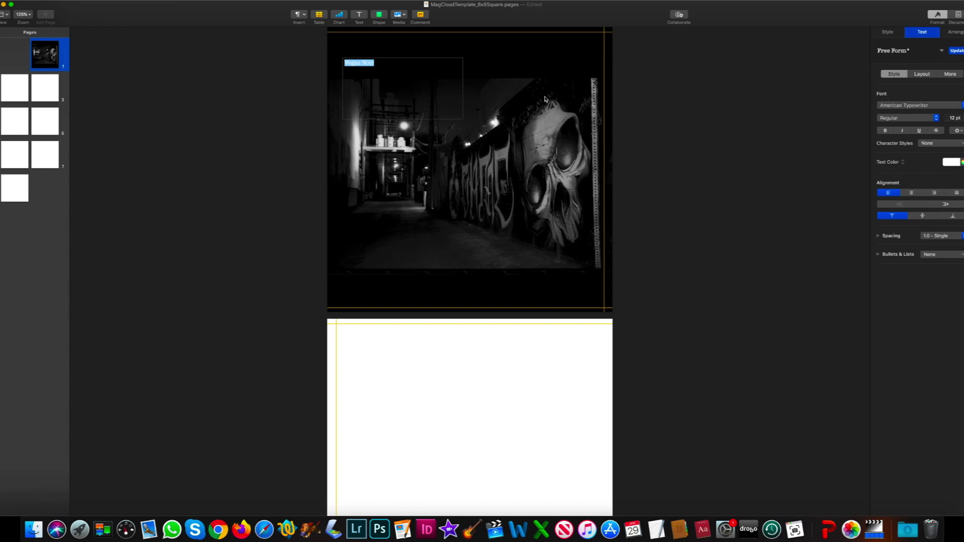
left_click(948, 117)
type("48")
key("Return")
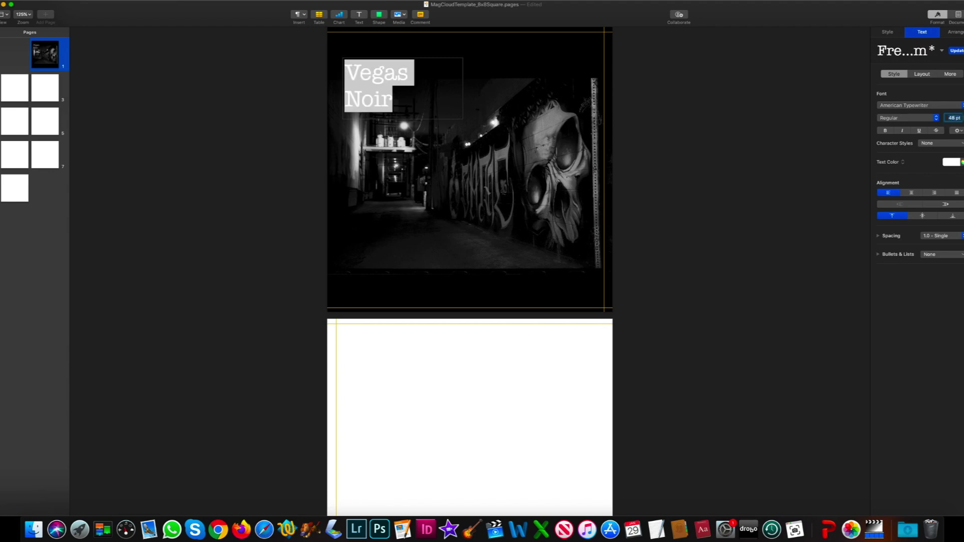
Resize the "Vegas Noir" text box to about 3.96 by 0.89 in so the title fits one line, and set its text wrap to None.
left_click(699, 116)
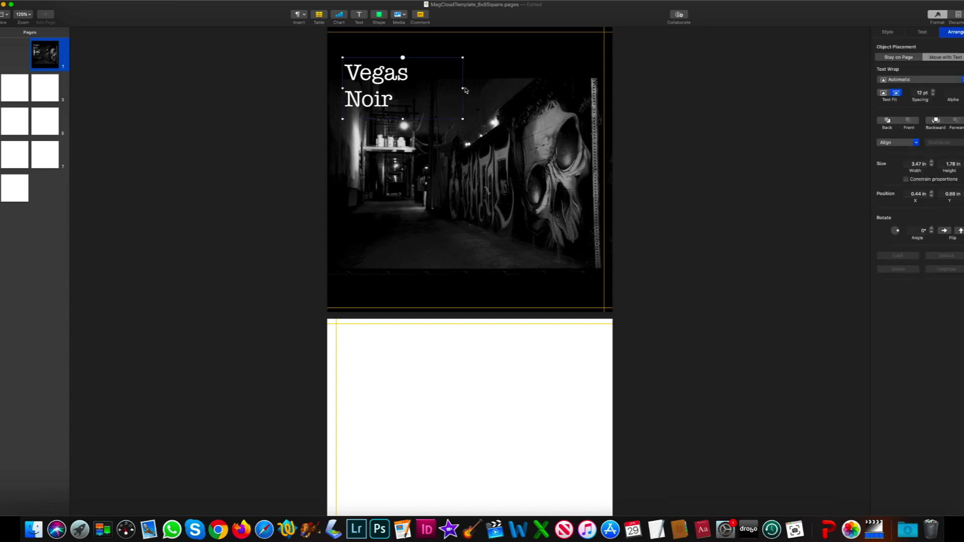
left_click_drag(462, 89, 477, 88)
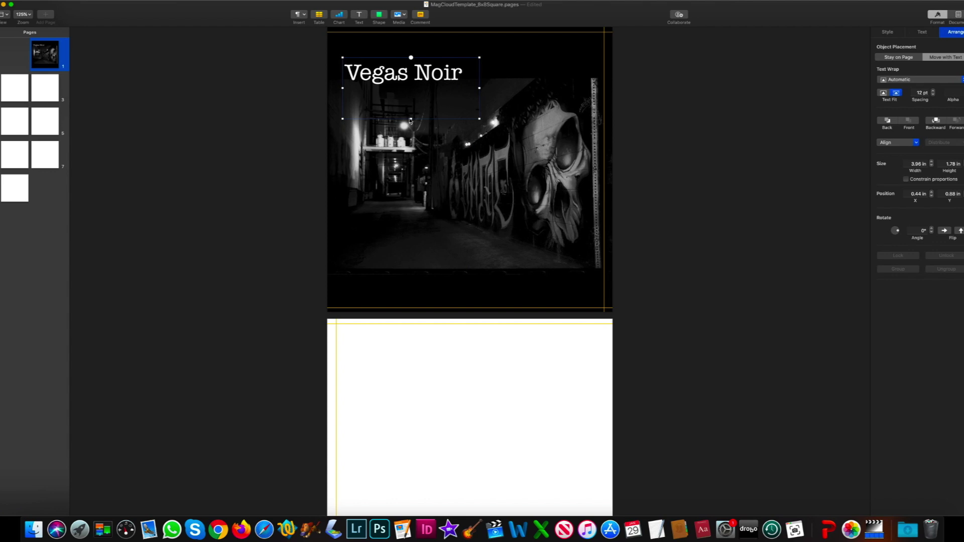
left_click_drag(410, 117, 409, 89)
left_click(896, 80)
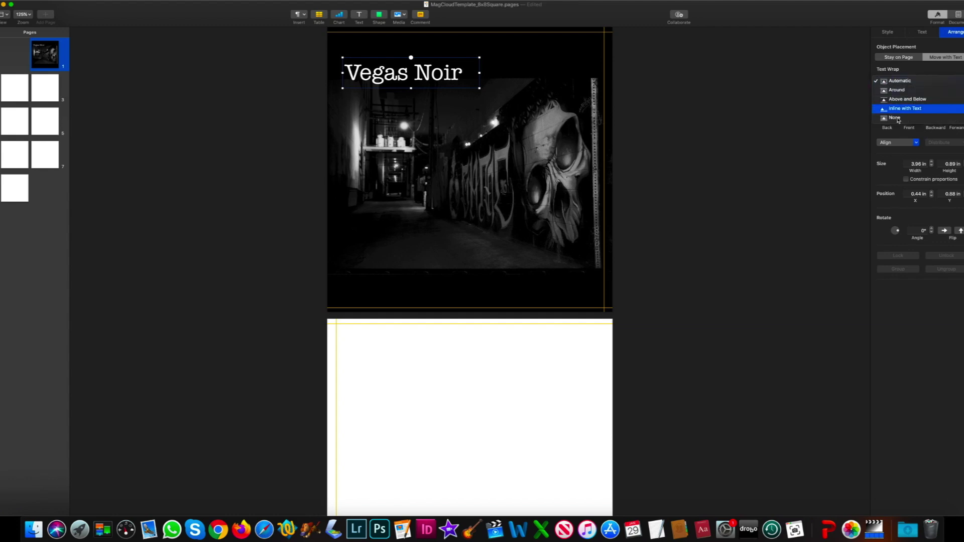
left_click(898, 121)
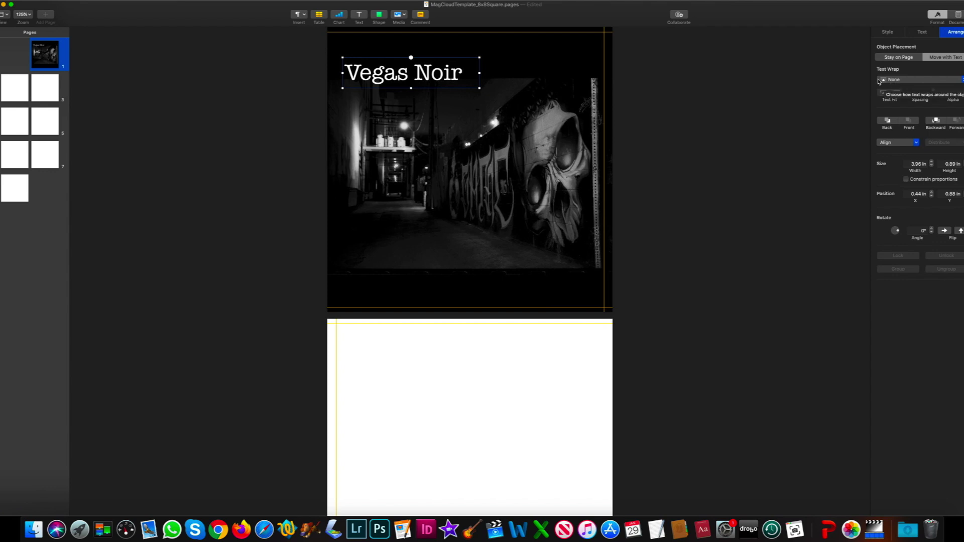
left_click(742, 113)
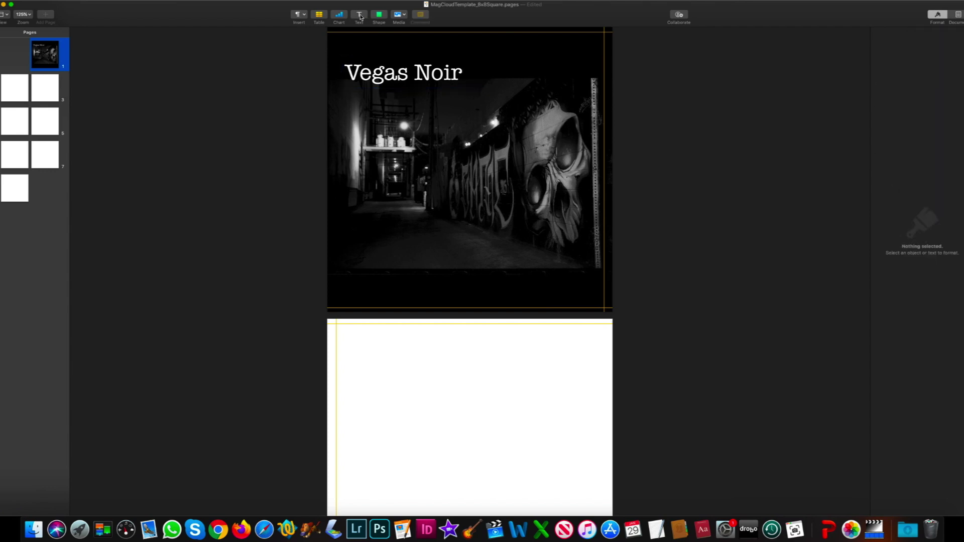
Add a cover text box with light gray text reading "Dark Stuff".
left_click(359, 15)
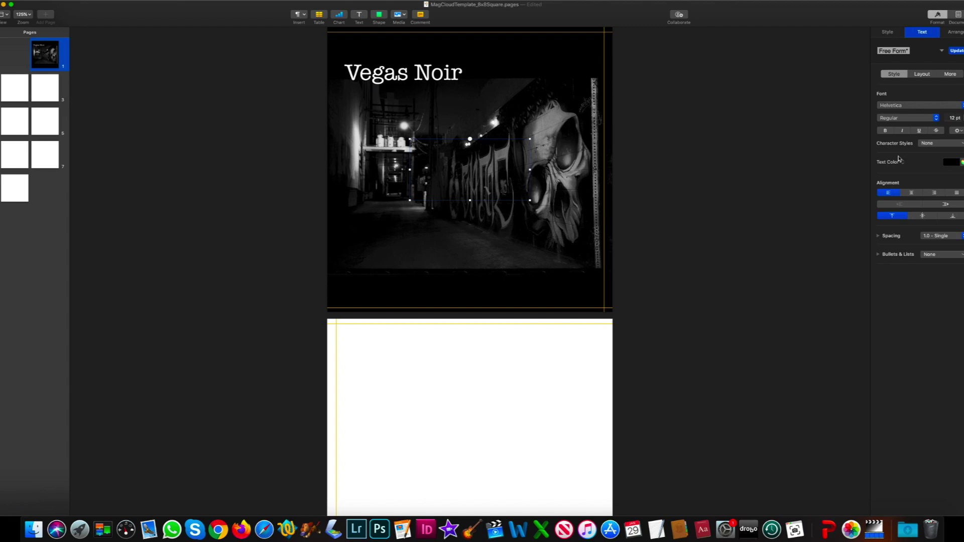
left_click(952, 163)
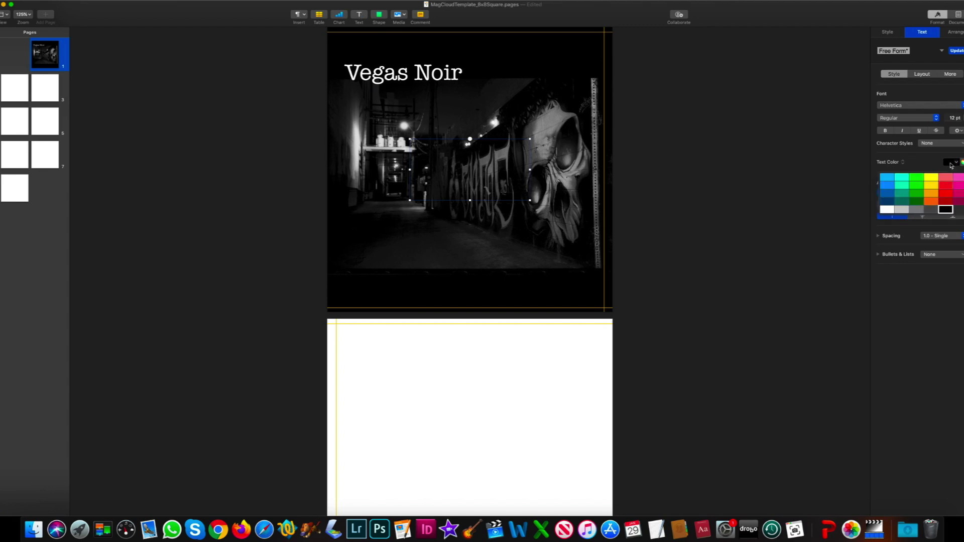
left_click(901, 213)
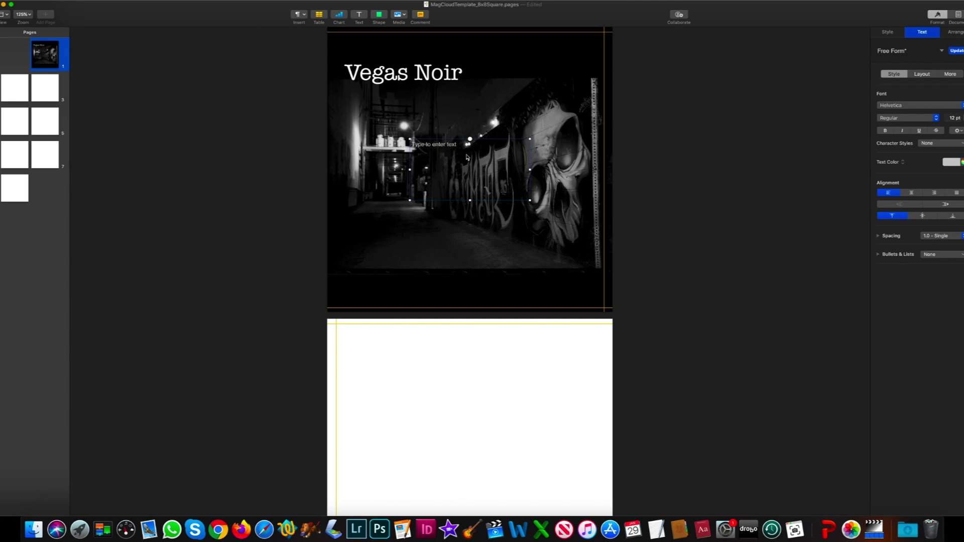
left_click(443, 143)
type("Dark Stuff")
left_click(656, 161)
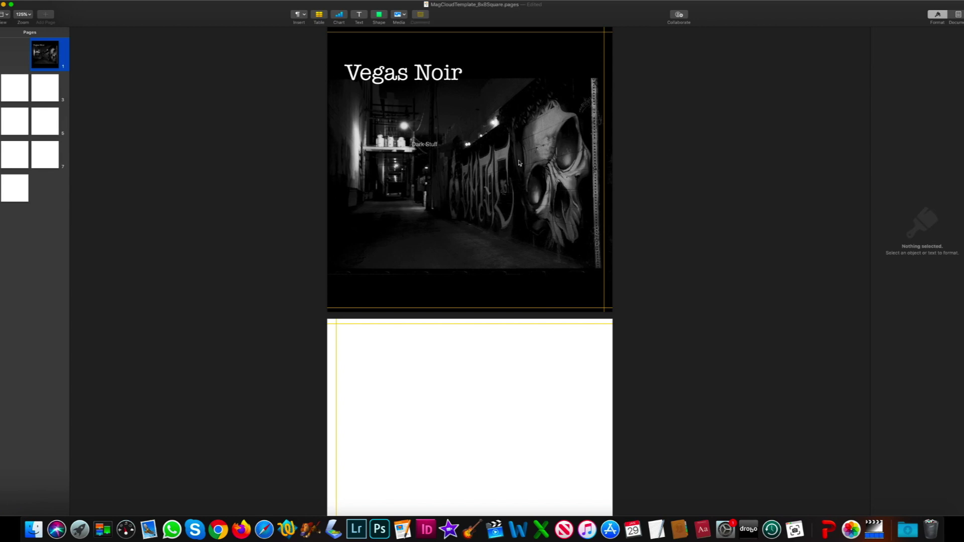
Set the "Dark Stuff" box's text wrap to None, shrink it and place it just below "Noir" in the title.
left_click_drag(430, 148, 435, 115)
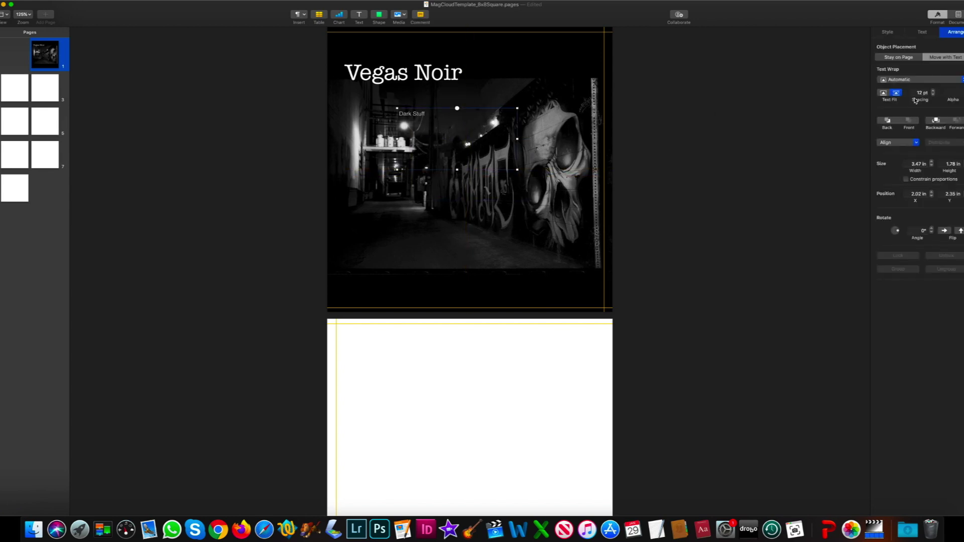
left_click(914, 81)
left_click(909, 118)
left_click(494, 147)
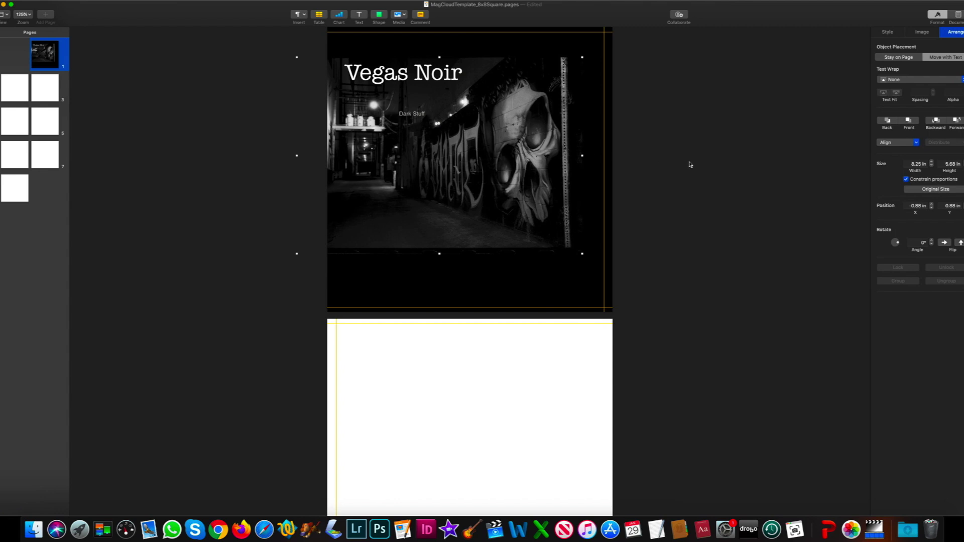
left_click(403, 117)
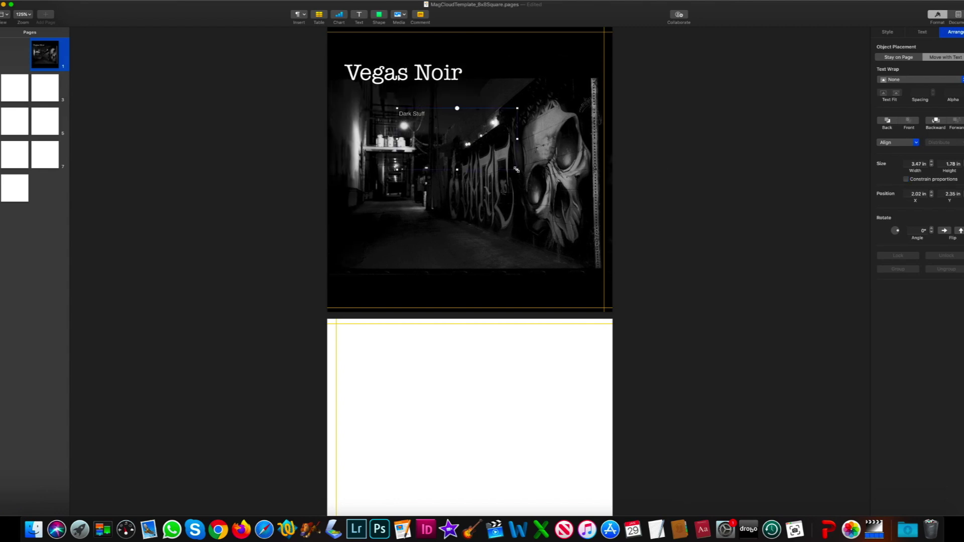
left_click_drag(516, 170, 459, 92)
left_click(696, 113)
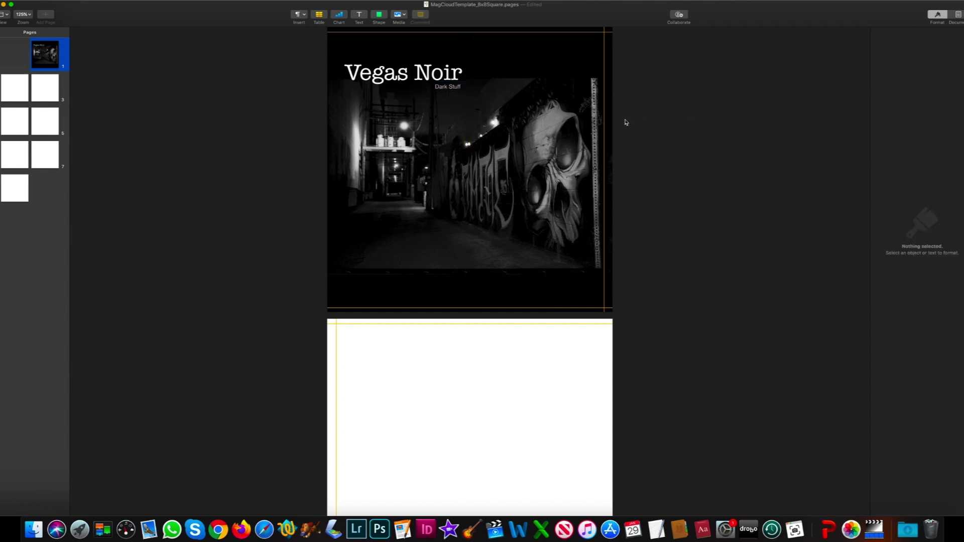
Add a text box with white text reading "Photographer" in the lower right area of the cover.
left_click(364, 17)
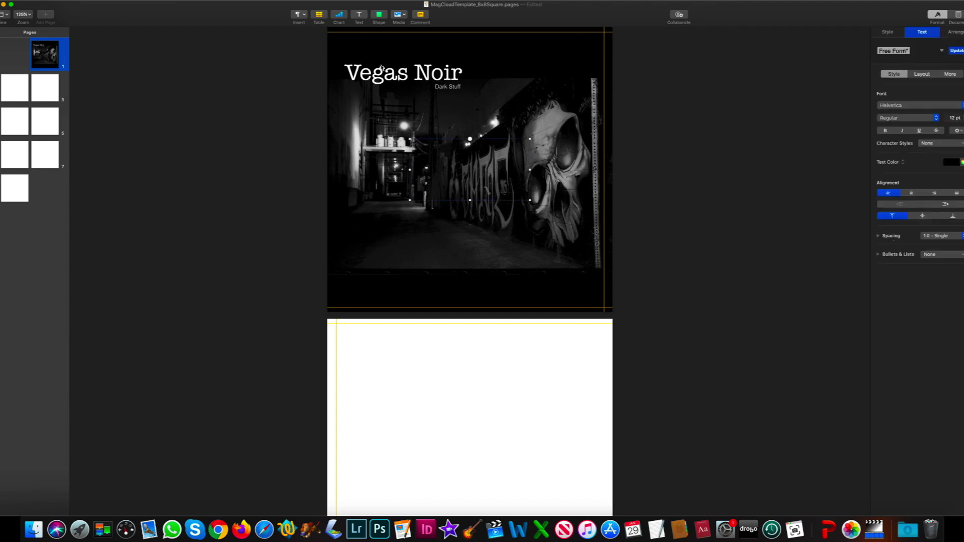
left_click(951, 162)
left_click(886, 209)
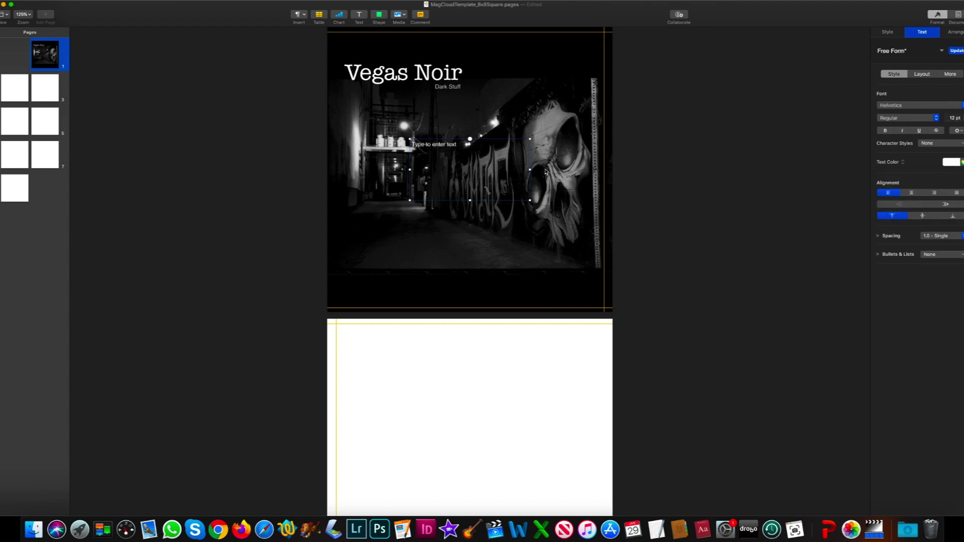
left_click_drag(493, 155, 558, 258)
left_click(526, 245)
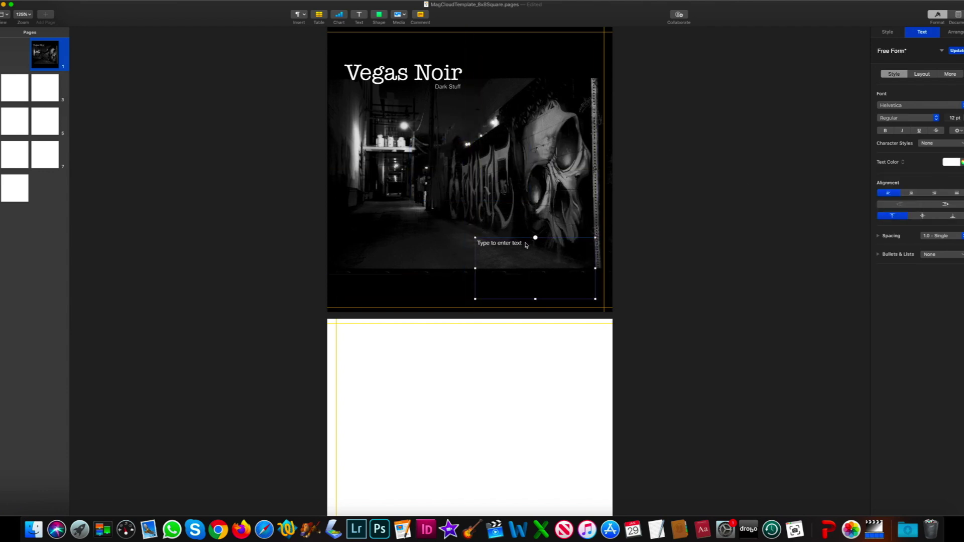
left_click(523, 243)
type("Photographer")
left_click(584, 293)
Shrink the "Photographer" box to about 1.39 by 0.39 in, set its text wrap to None and move it below the photo.
left_click(552, 267)
left_click_drag(565, 275, 523, 250)
left_click(925, 80)
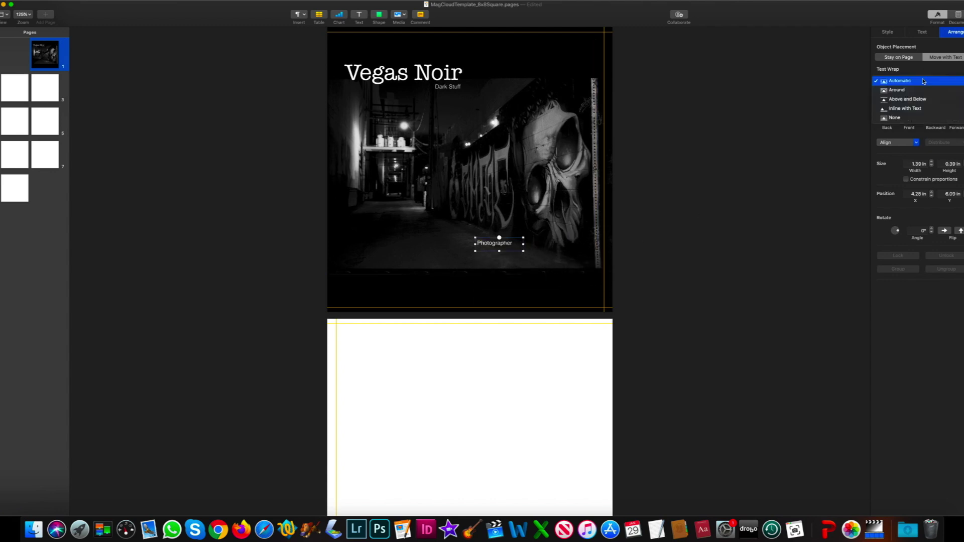
left_click(916, 117)
left_click_drag(498, 246, 543, 282)
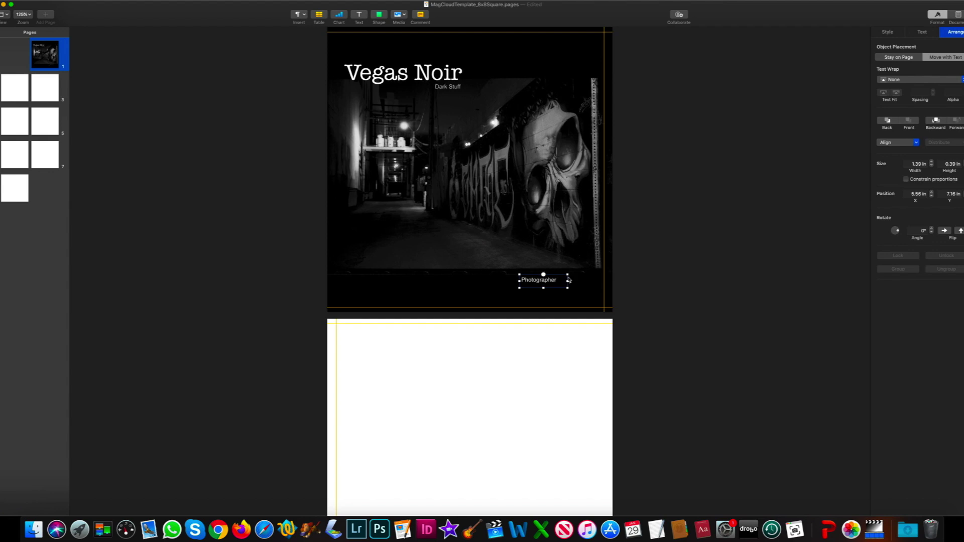
left_click(663, 196)
Add another text box over the cover photo with white text in American Typewriter.
left_click(359, 15)
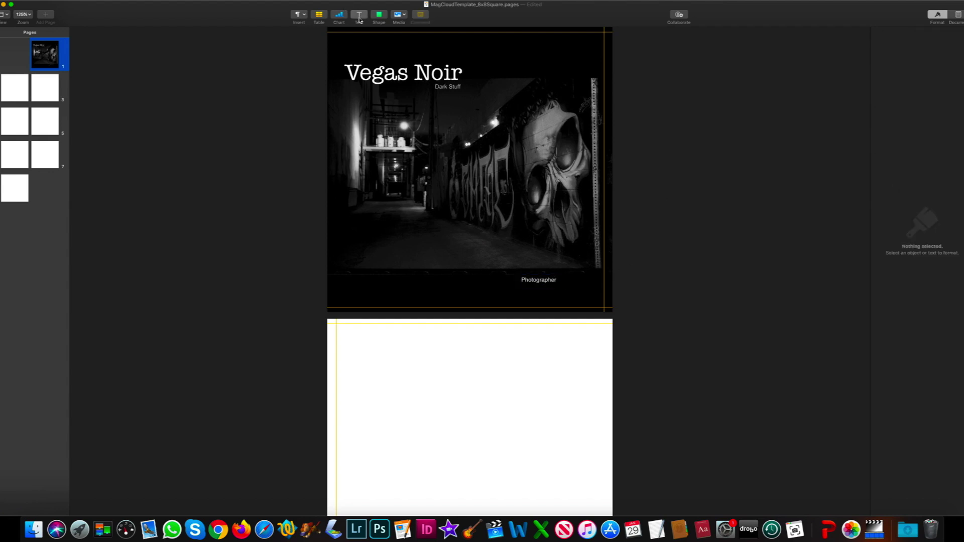
left_click_drag(423, 153, 463, 190)
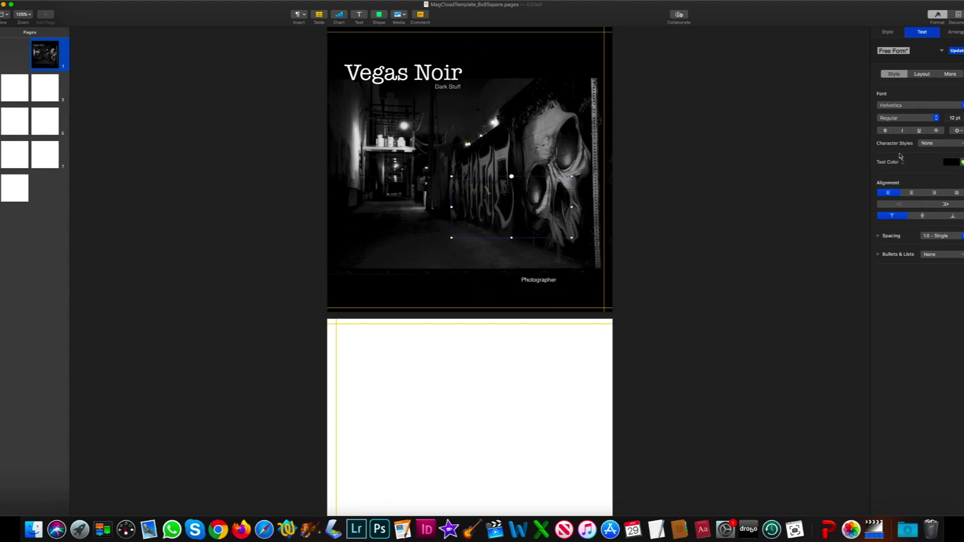
left_click(946, 163)
left_click(887, 210)
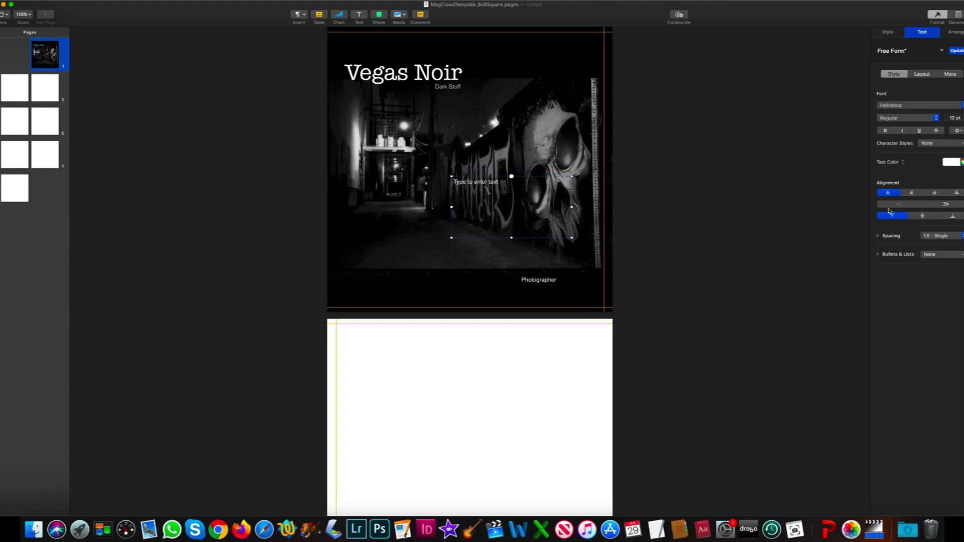
left_click(915, 105)
left_click(904, 67)
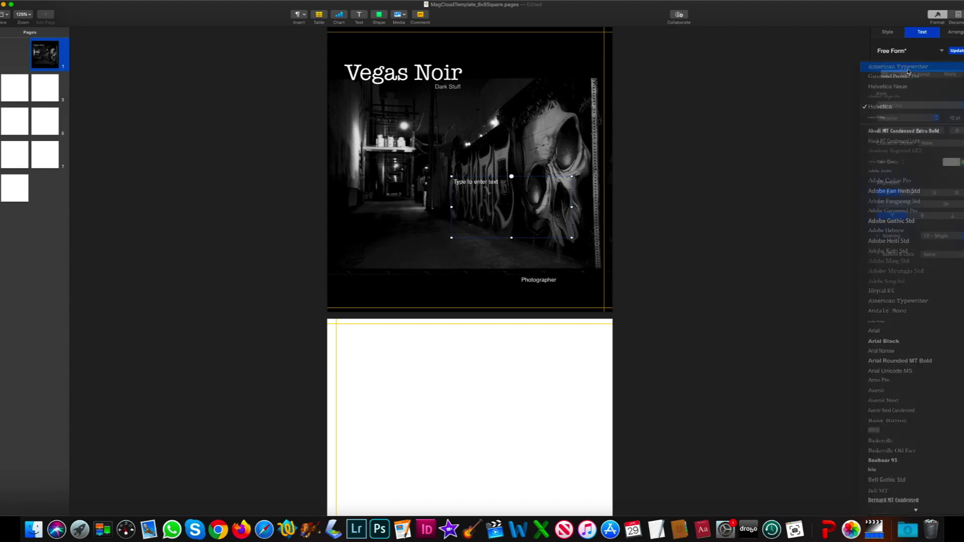
Set the new text box's text wrap to None and replace its placeholder with the photographer's name.
left_click(955, 32)
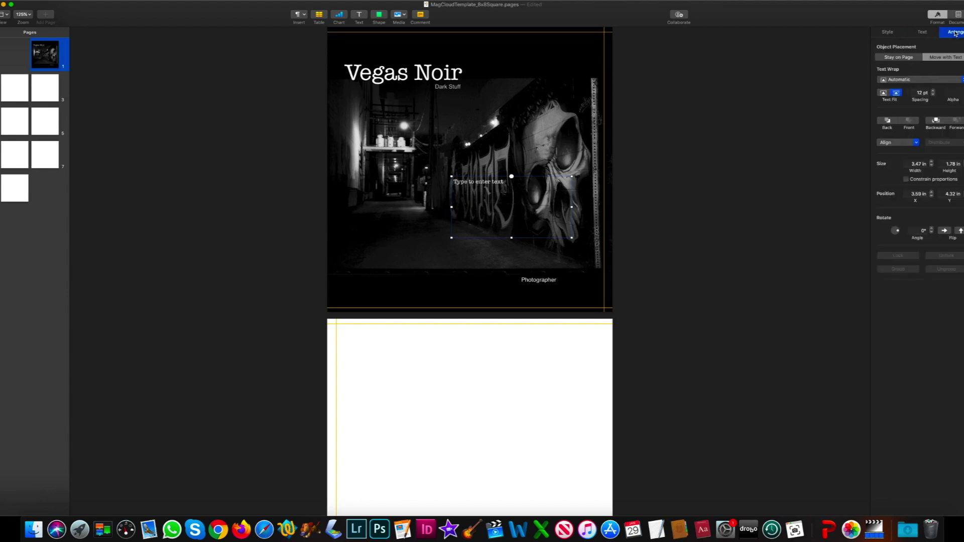
left_click(910, 83)
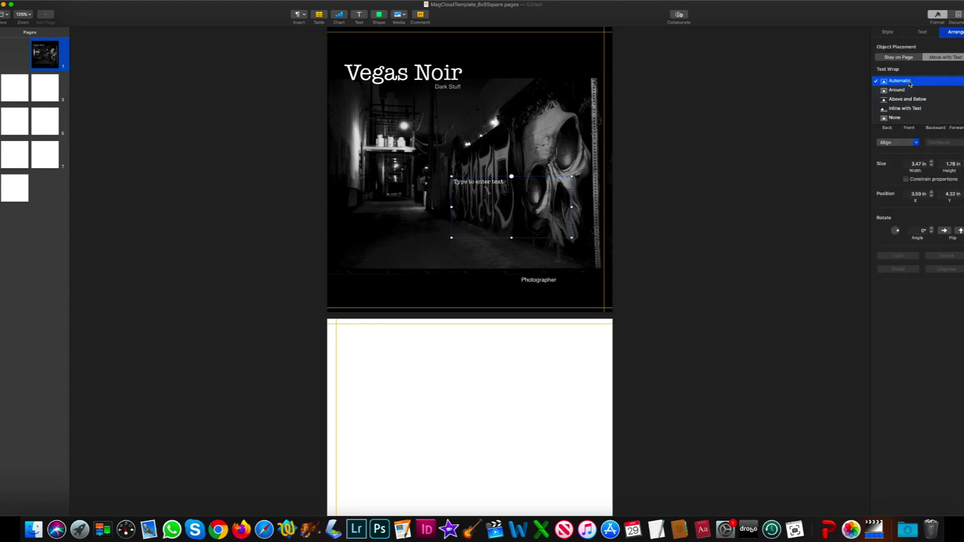
left_click(907, 119)
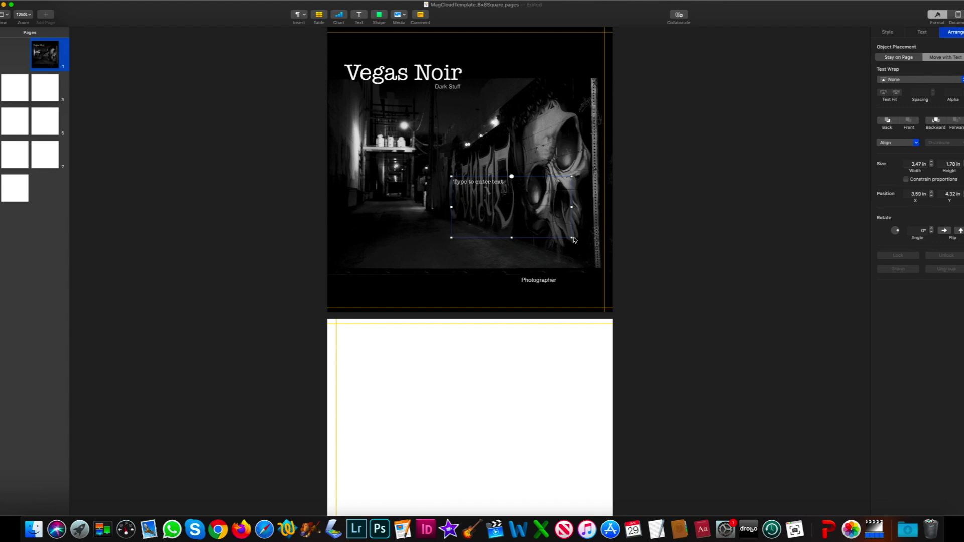
left_click(498, 184)
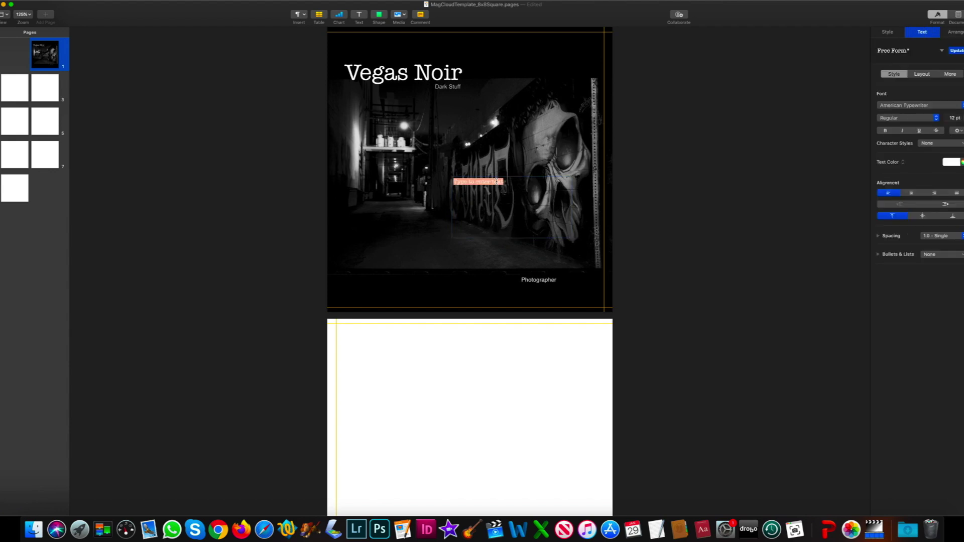
type("Te")
left_click(639, 191)
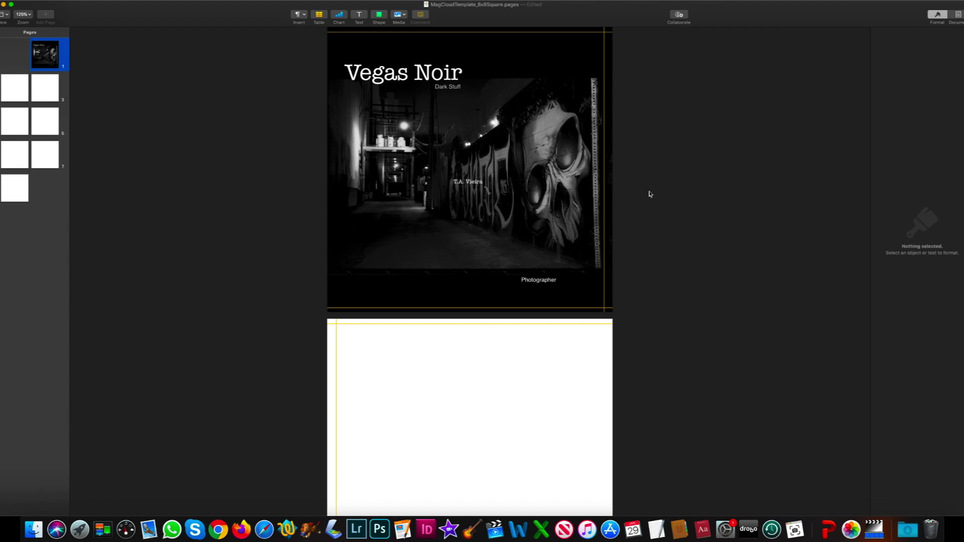
Set the photographer's name to a font size of 24 pt.
left_click(485, 187)
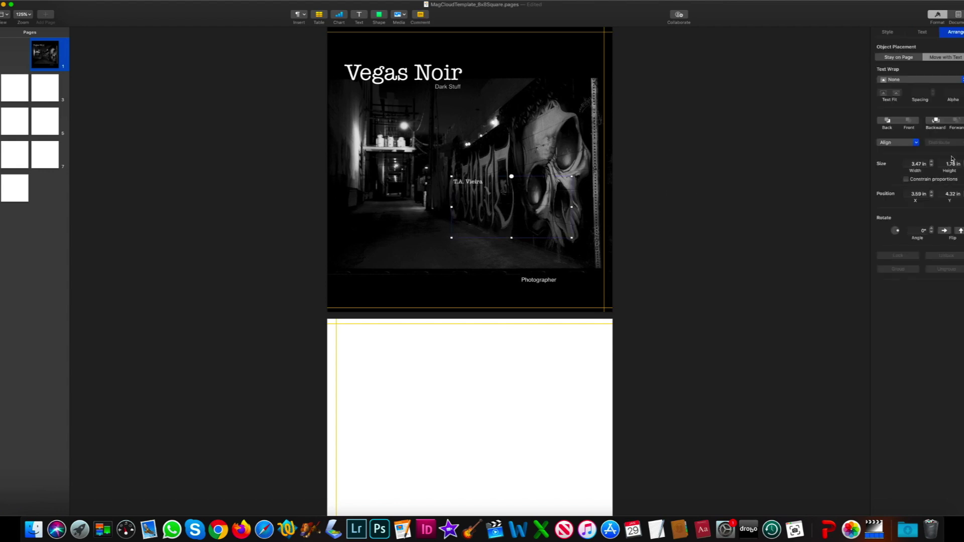
left_click(922, 33)
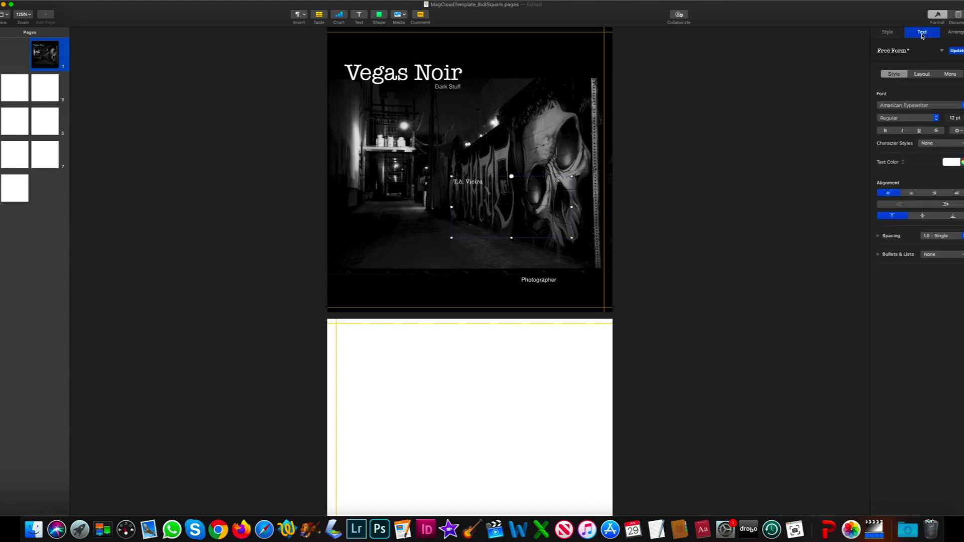
left_click(954, 118)
type("24")
key("Return")
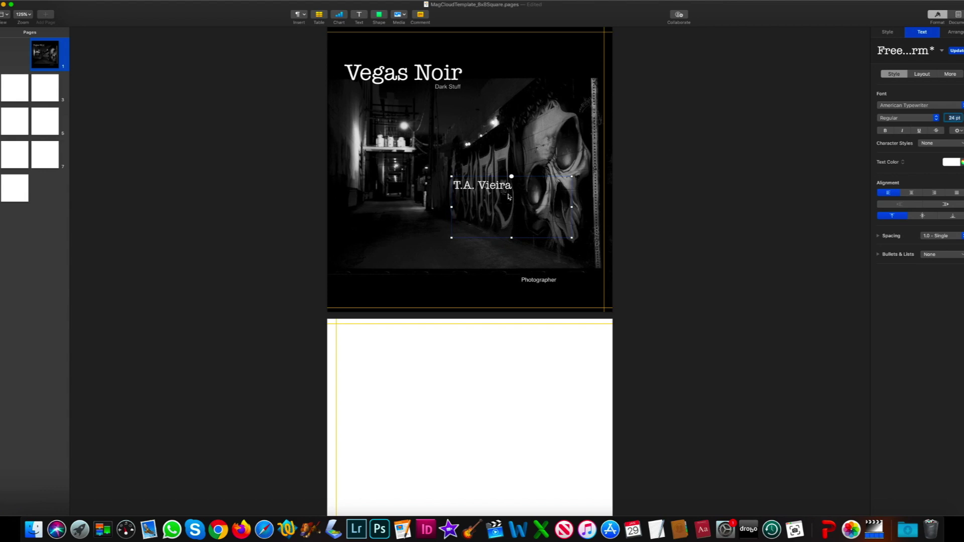
Shrink the photographer's name box to about 1.87 by 0.51 in and place it directly beneath "Photographer", left edges aligned.
left_click_drag(571, 237, 517, 194)
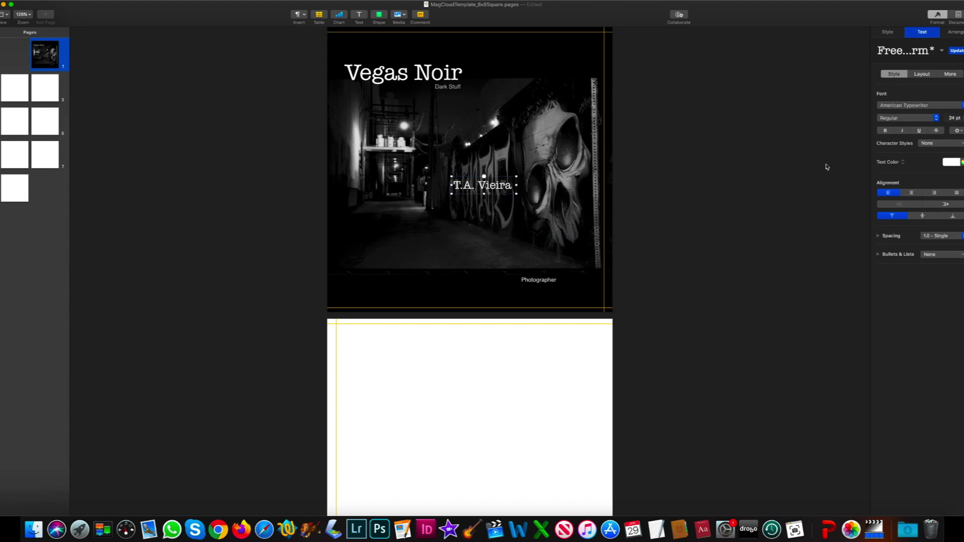
left_click(950, 34)
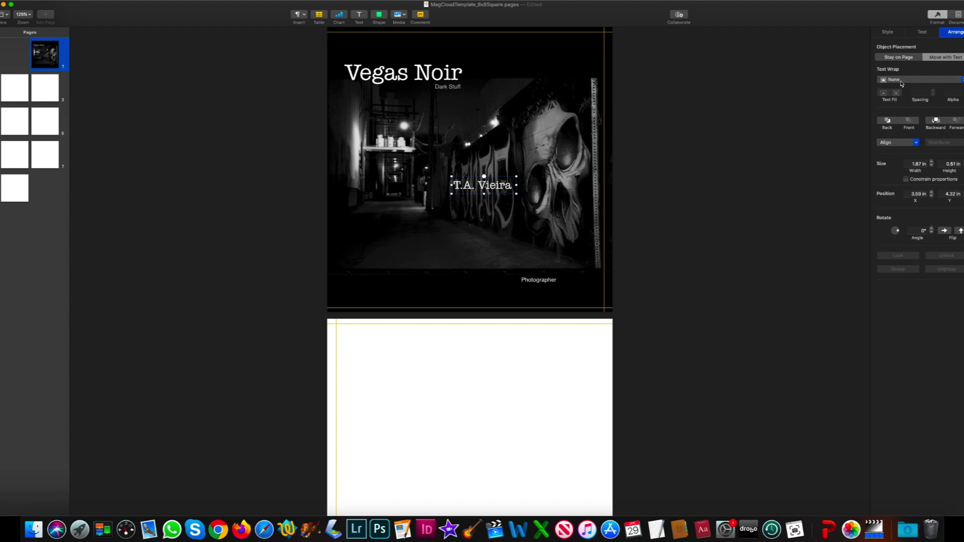
left_click_drag(487, 187, 557, 293)
left_click(658, 283)
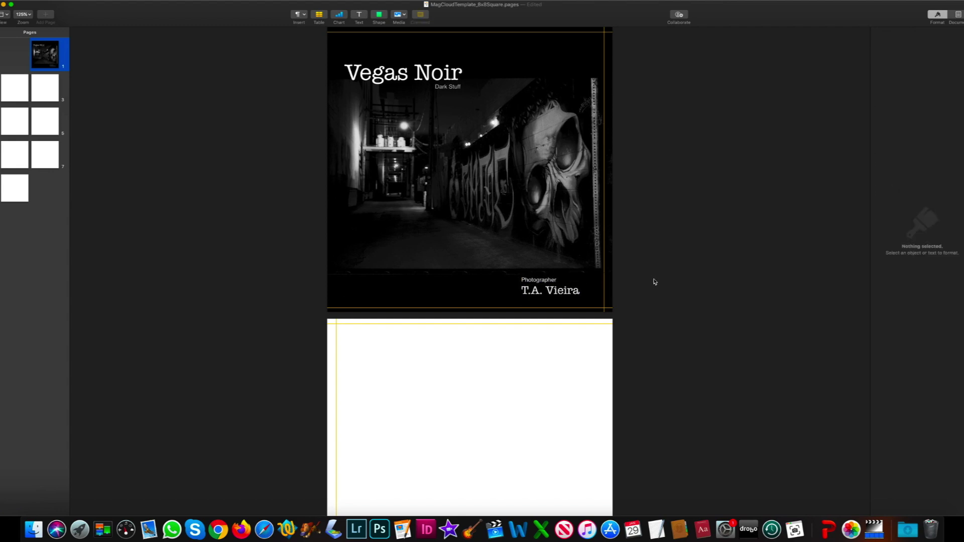
Copy the cover's black 8.25 by 8.25 in background square and paste it onto page 2 as a full-page background.
scroll(654, 283, "down", 6)
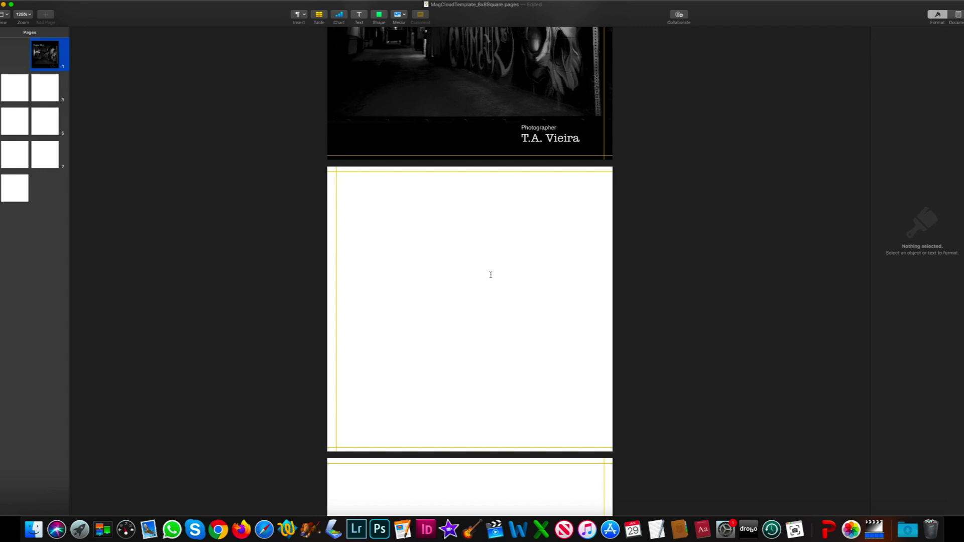
scroll(491, 273, "down", 3)
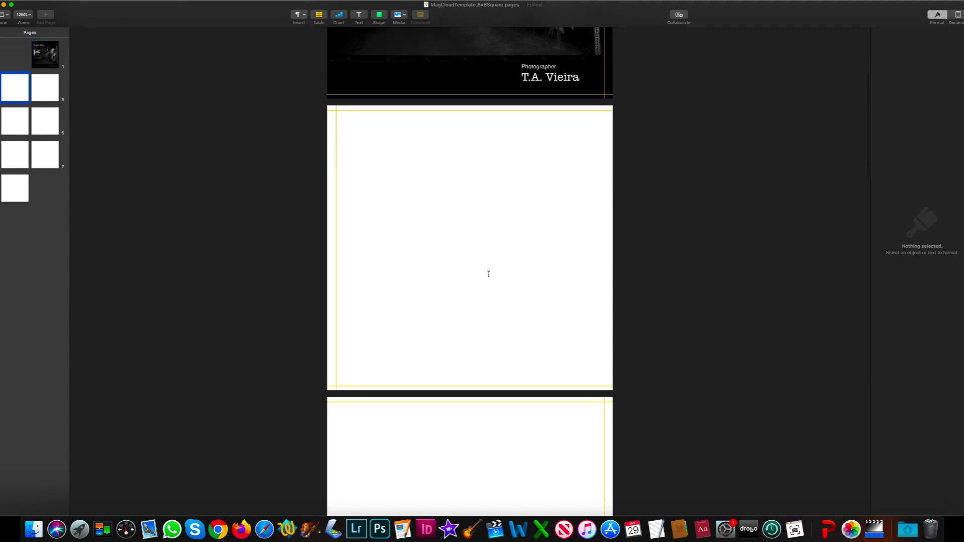
left_click(442, 93)
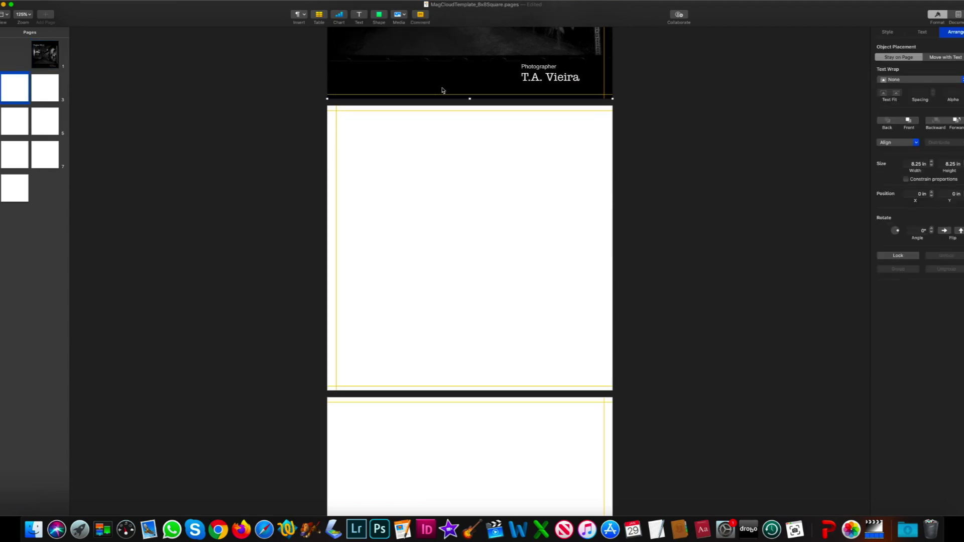
scroll(452, 177, "down", 1)
key("super+c")
key("super+v")
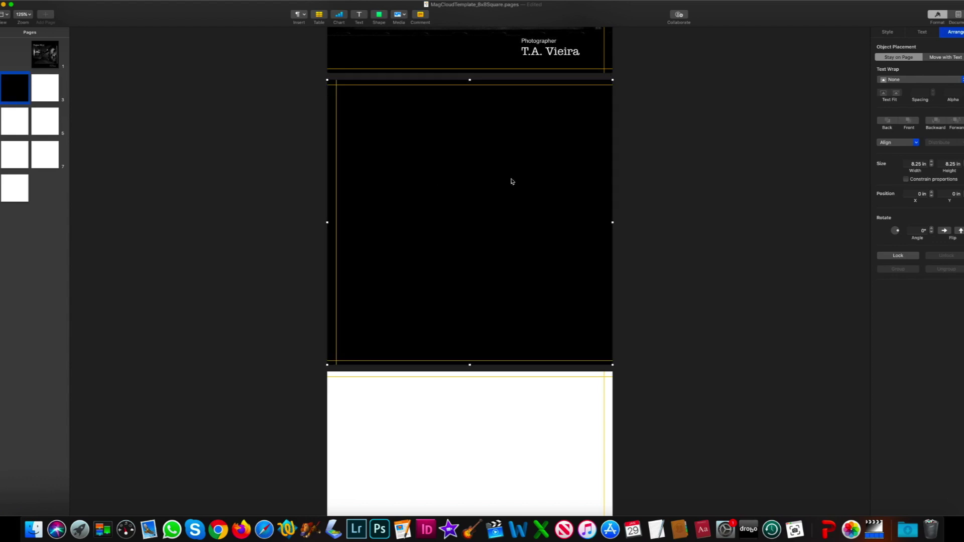
Add a text box on page 2 reading "How did it get so dark so soon? and set its text wrap to None.
left_click(360, 16)
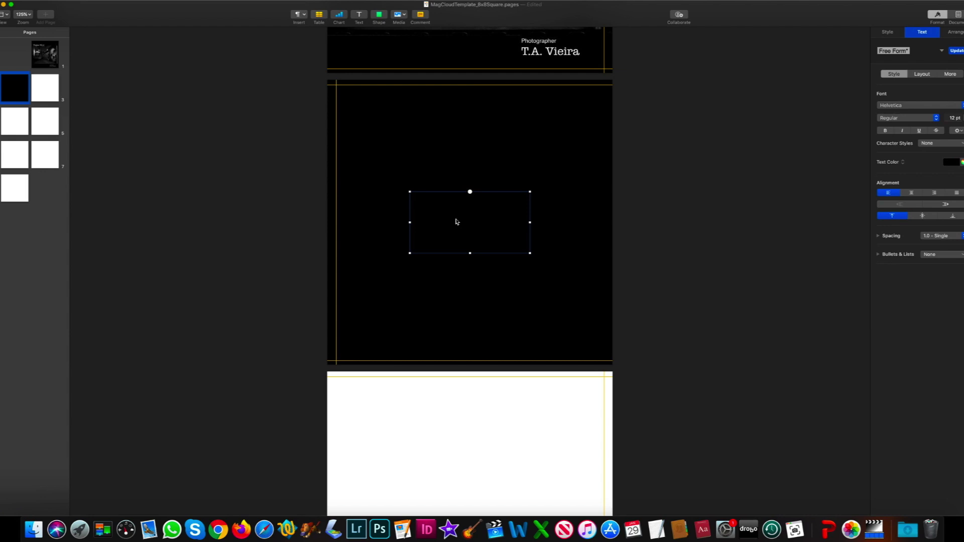
double_click(442, 199)
key("BackSpace")
type("Text")
left_click(709, 183)
left_click(467, 214)
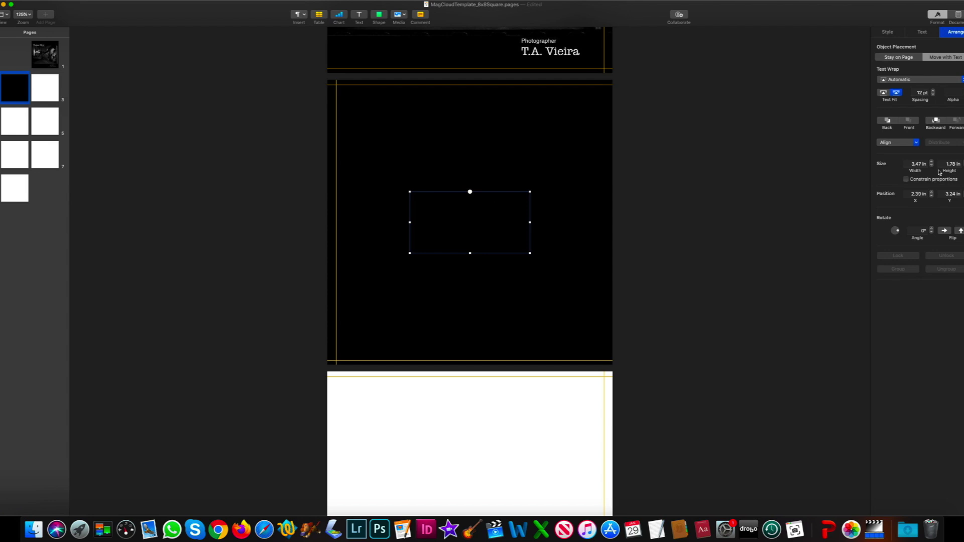
left_click(904, 79)
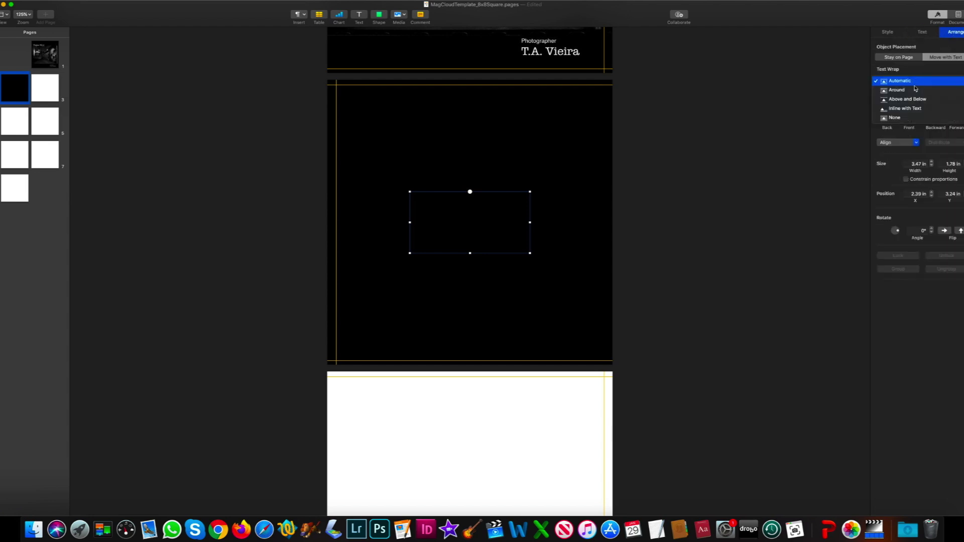
left_click(915, 119)
Format the quote on page 2 in grey American Typewriter.
left_click(924, 31)
left_click(953, 162)
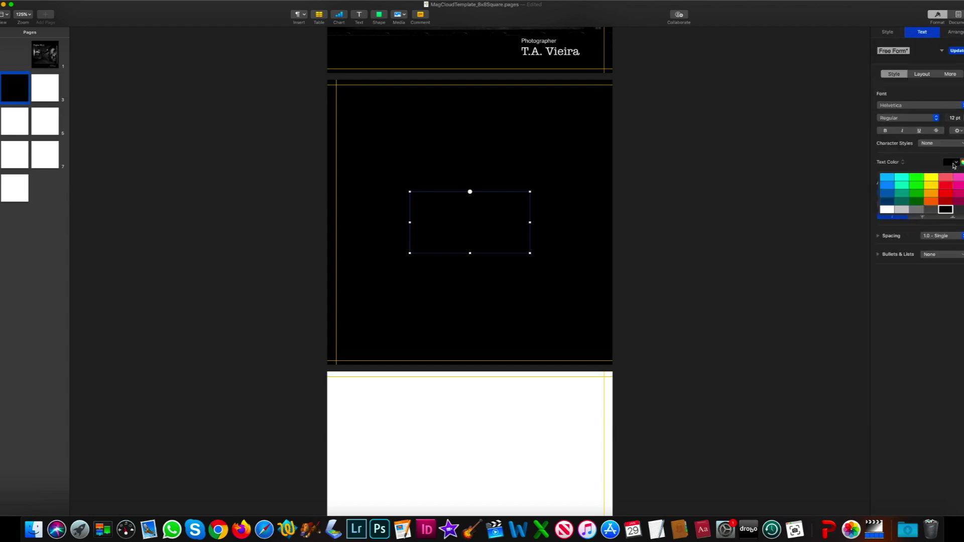
left_click(886, 210)
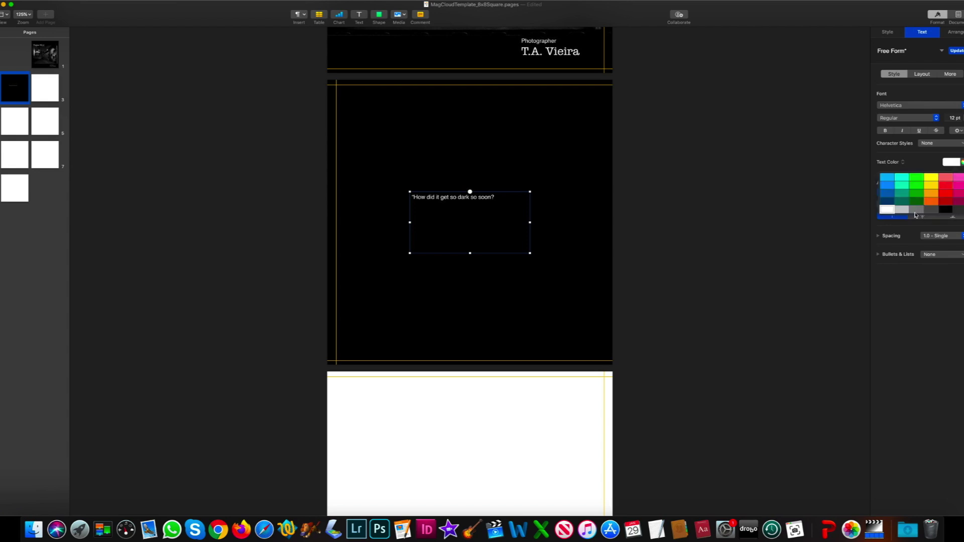
left_click(918, 212)
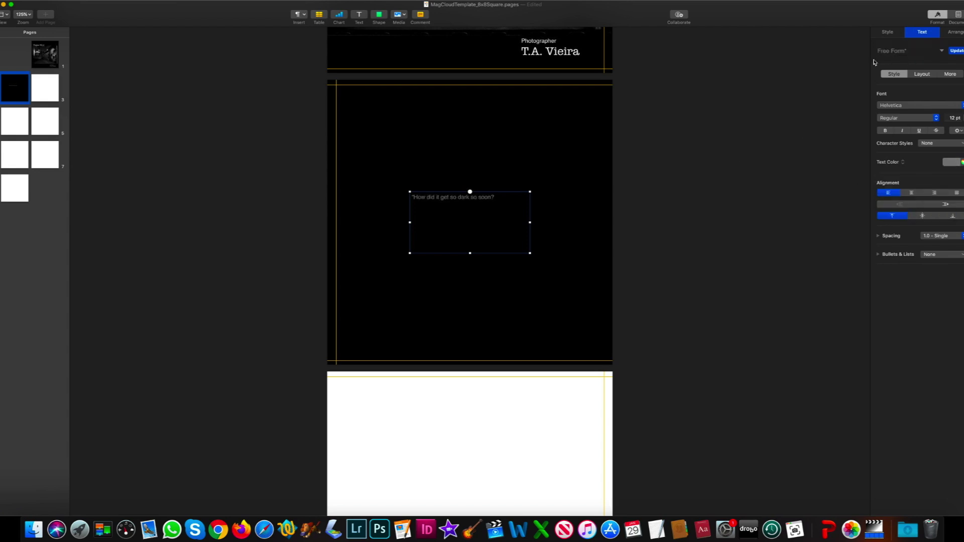
left_click(903, 103)
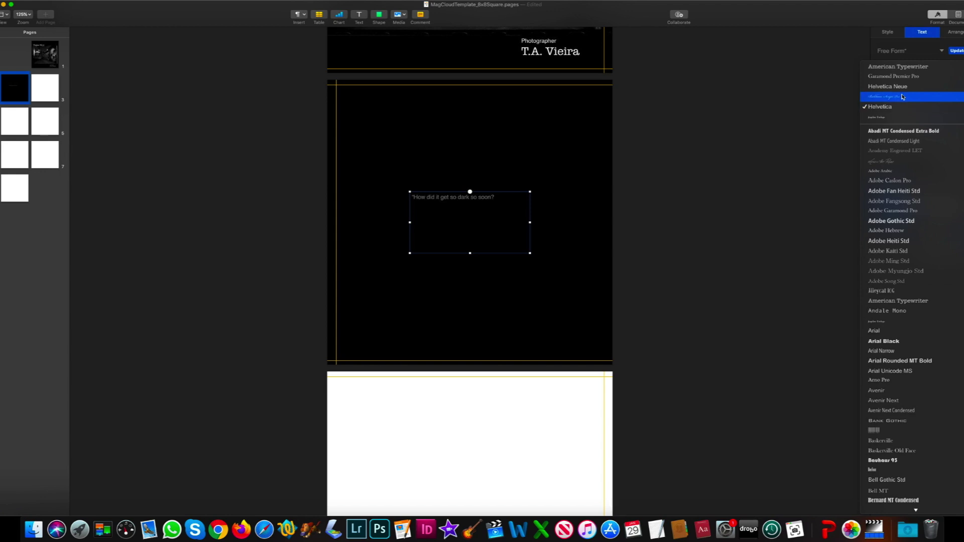
left_click(898, 66)
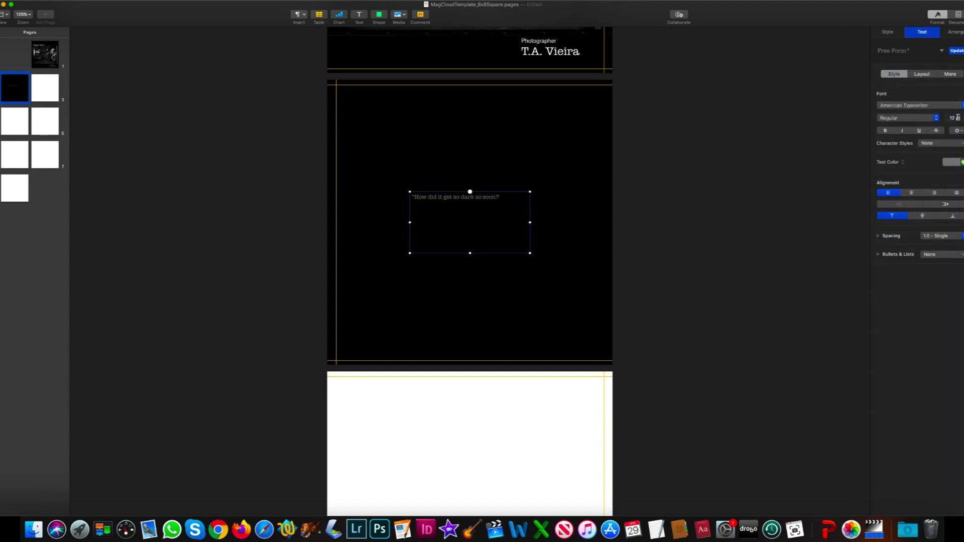
Resize the quote box to a wider, single-line strip and set its font size to 18 pt.
left_click_drag(530, 253, 564, 211)
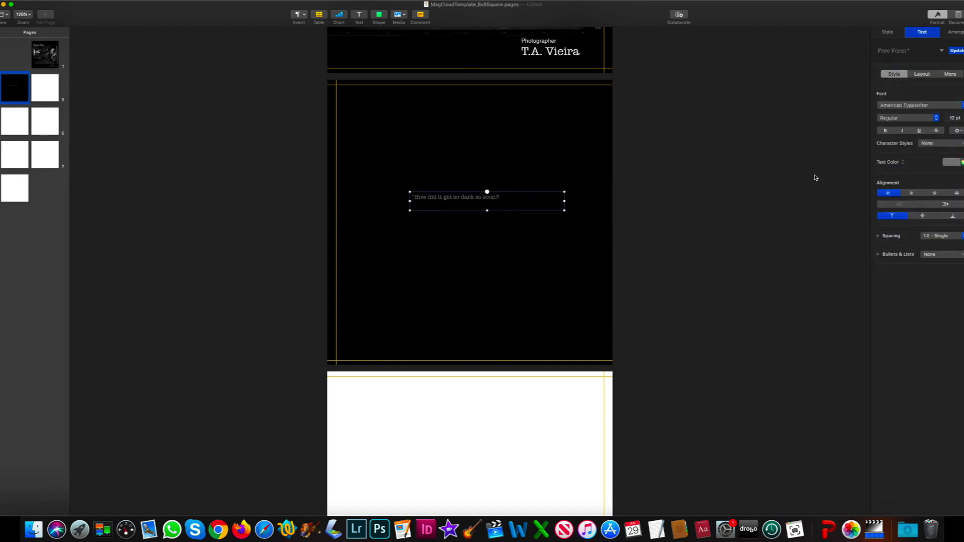
left_click(943, 117)
type("18")
key("Return")
Add the closing quotation mark to the quote and move its box to about x 2.1 in, y 3.39 in.
left_click(544, 199)
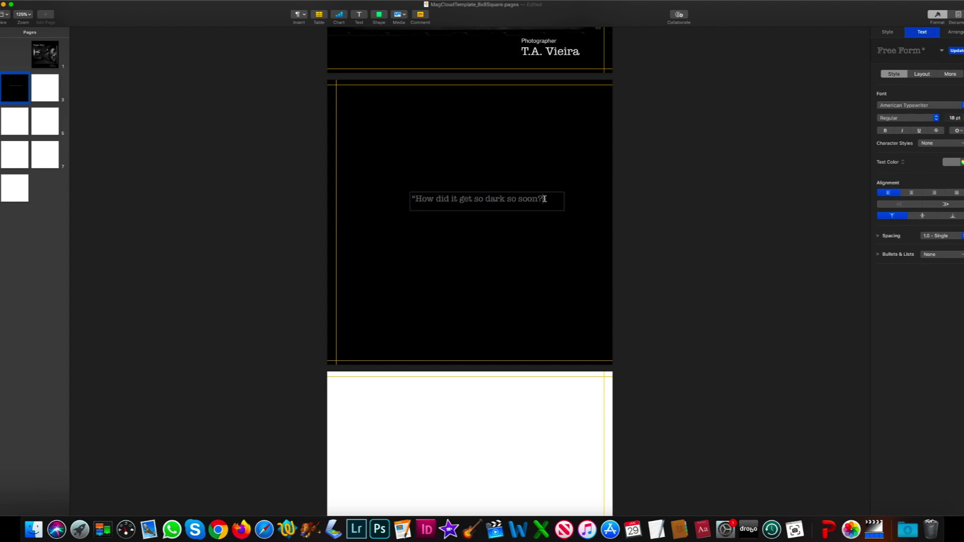
left_click(673, 181)
left_click(523, 200)
mouse_move(522, 200)
left_mouse_down()
mouse_move(501, 206)
mouse_move(513, 206)
left_mouse_up()
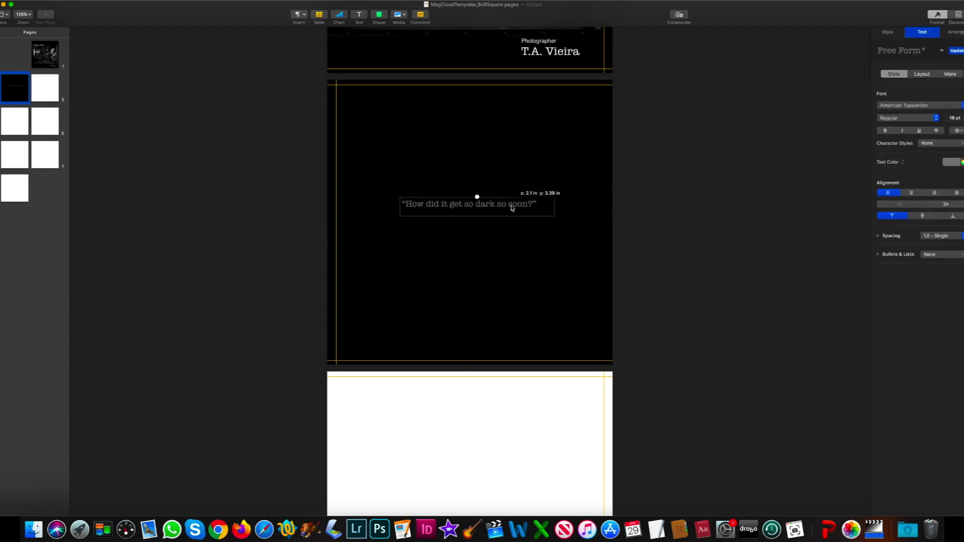
left_click(722, 195)
Add a second text box below the quote with white text reading "- Dr. Suess".
left_click(359, 16)
left_click_drag(477, 242, 476, 277)
left_click(950, 163)
left_click(891, 213)
left_click(461, 241)
left_click(435, 236)
type("Dr. Suess")
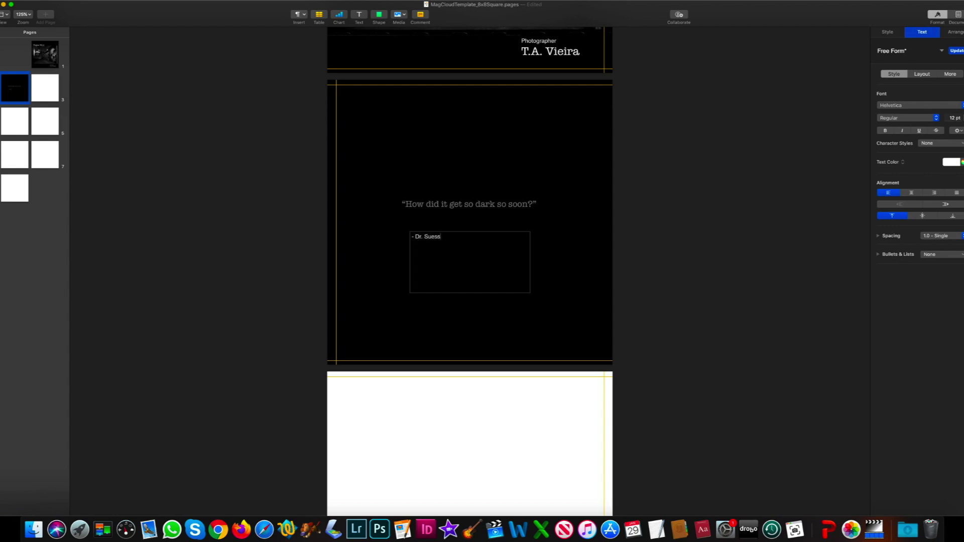
Make the attribution italic with text wrap None, then shrink its box and place it beneath the end of the quote.
triple_click(444, 239)
key("Escape")
left_click(956, 32)
left_click(919, 79)
left_click(898, 119)
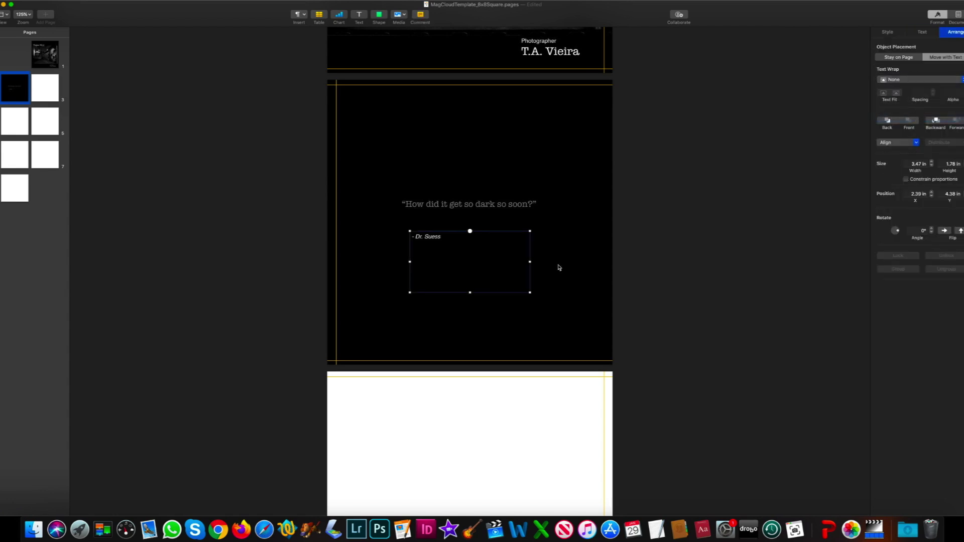
left_click_drag(531, 294, 524, 223)
left_click(686, 212)
Place the black-and-white photo of the vertical GAMBLING sign from Finder on the blank page 4.
scroll(675, 243, "down", 5)
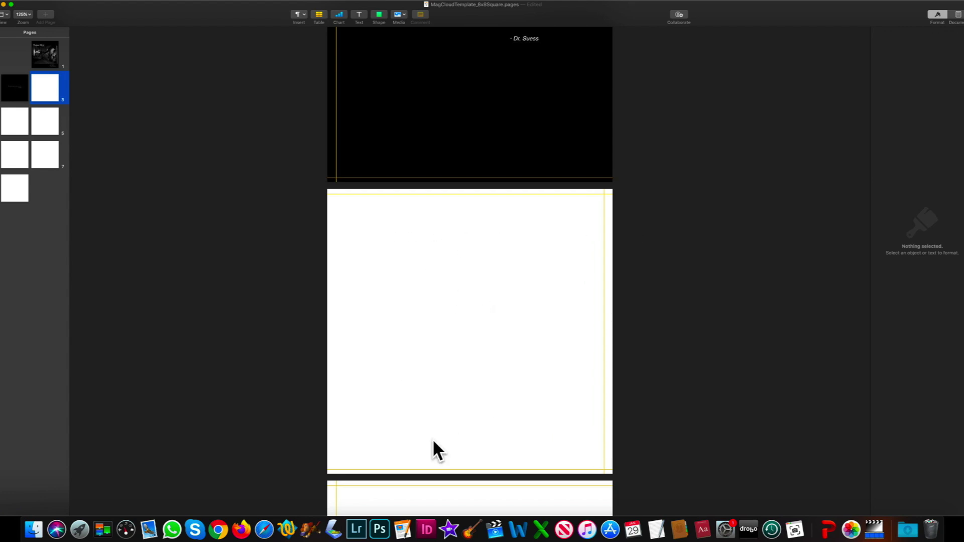
scroll(439, 436, "down", 5)
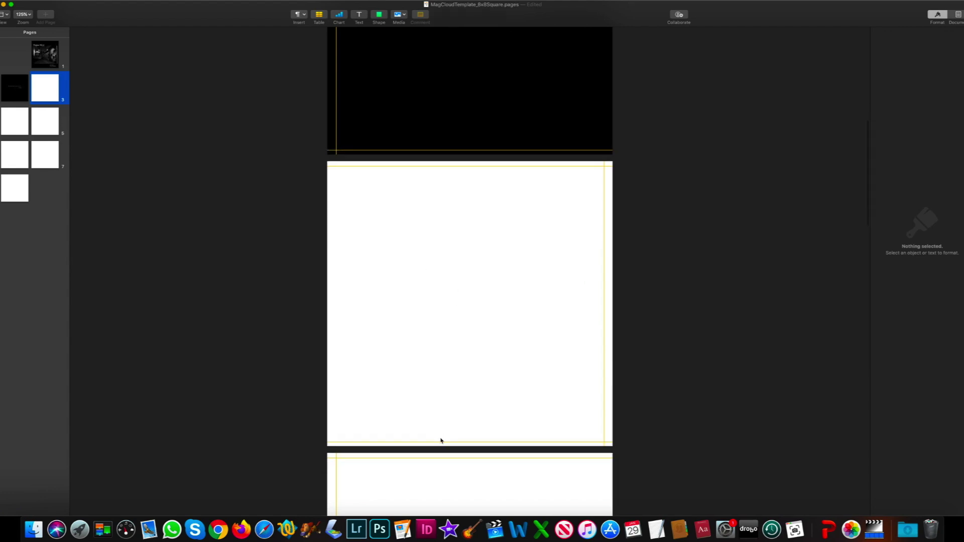
scroll(437, 439, "down", 2)
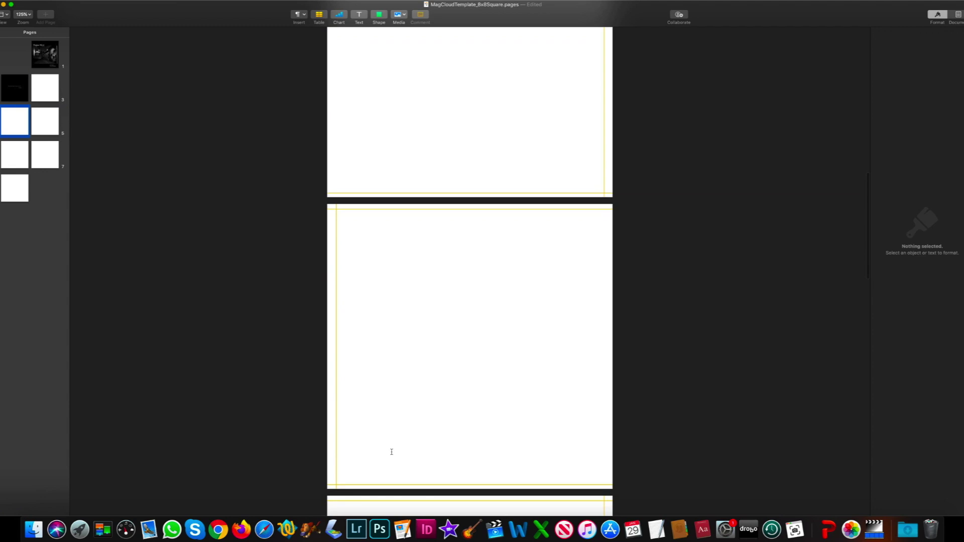
left_click(33, 530)
left_click_drag(789, 196, 452, 345)
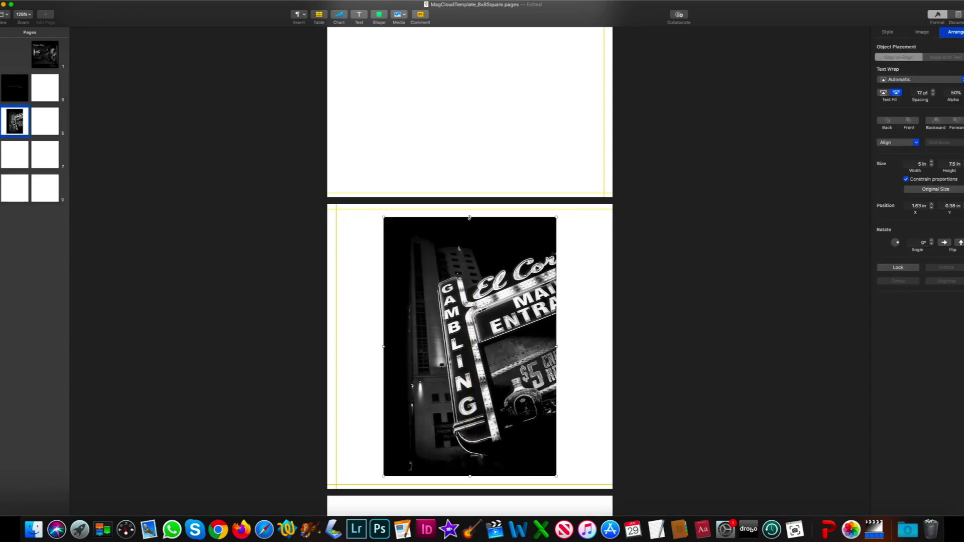
Set the gambling sign photo's height to 6.5 in with constrained proportions and centre it within page 4's margins.
left_click(951, 165)
type("6.5")
key("Return")
left_click_drag(474, 308, 488, 321)
left_click(641, 315)
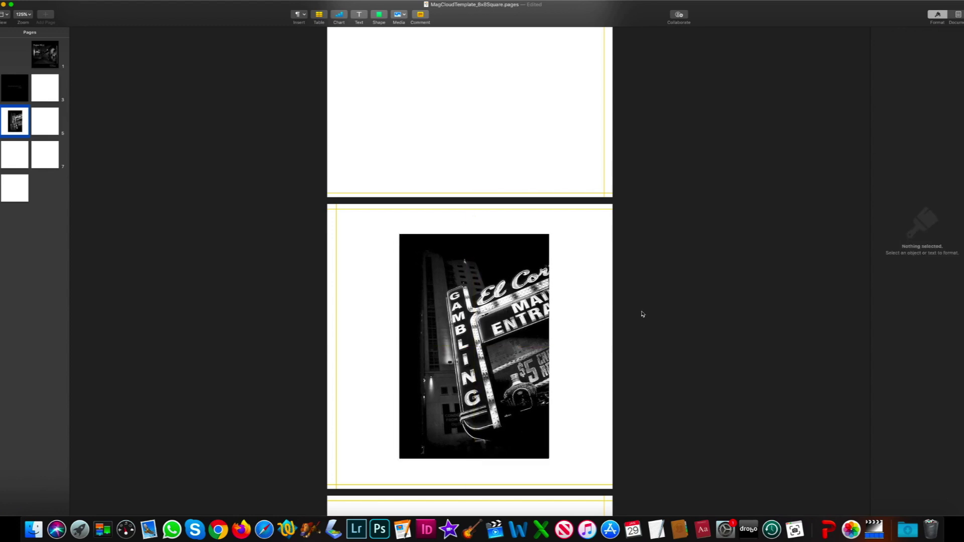
Place the dark alley photo with the lone figure from Finder on the blank page 5.
scroll(656, 315, "down", 5)
left_click(34, 529)
left_click_drag(806, 179, 487, 299)
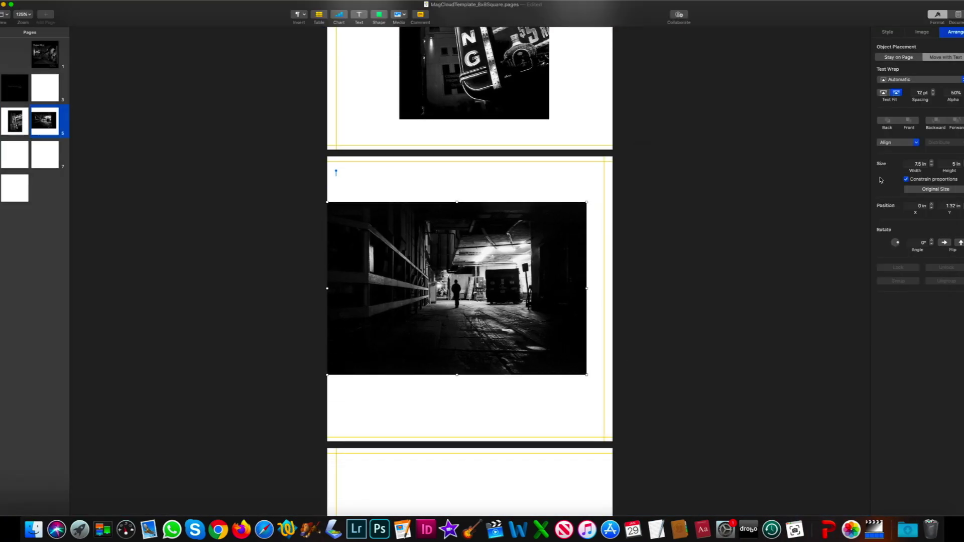
Set the alley photo's width to 6.5 in with constrained proportions and centre it on page 5.
type("6.5")
key("Return")
left_click_drag(459, 269, 490, 291)
left_click(684, 315)
Review the layout of the cover, the quote page and the inner photo pages.
scroll(690, 319, "up", 3)
scroll(695, 331, "up", 15)
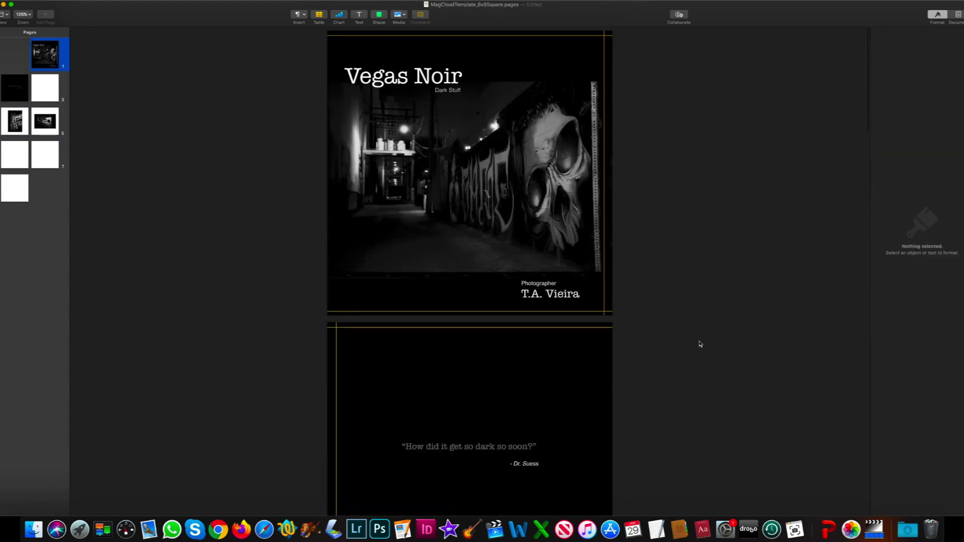
scroll(697, 340, "down", 5)
scroll(700, 344, "down", 4)
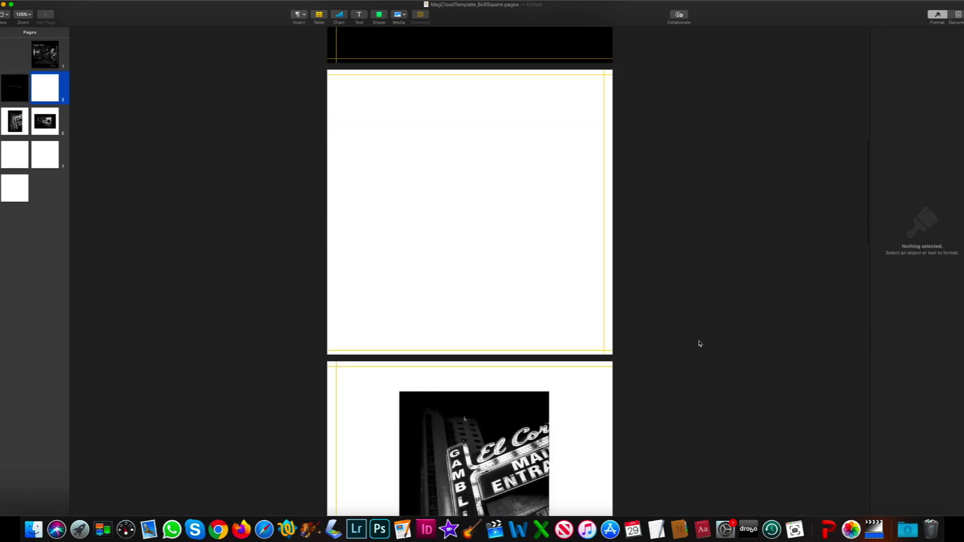
scroll(701, 344, "up", 5)
scroll(700, 344, "up", 4)
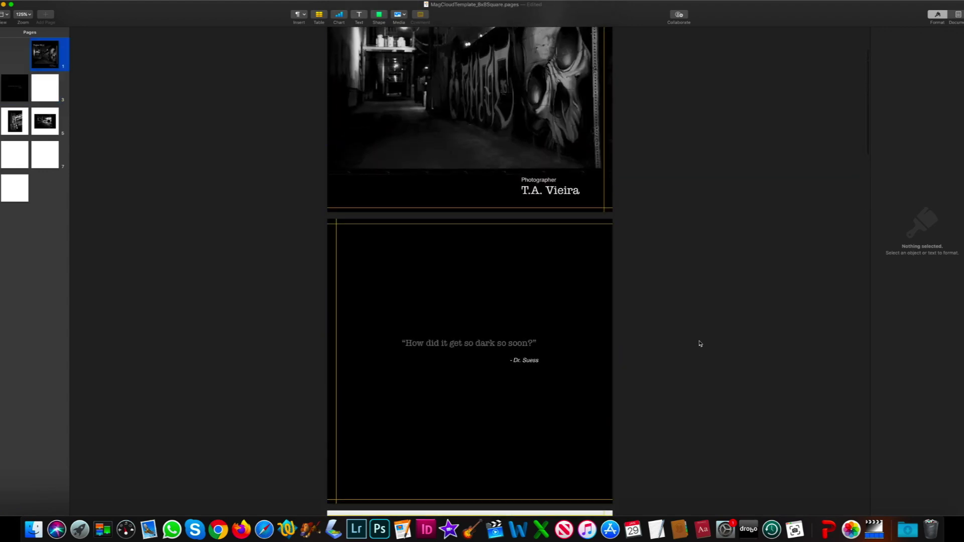
scroll(701, 344, "up", 3)
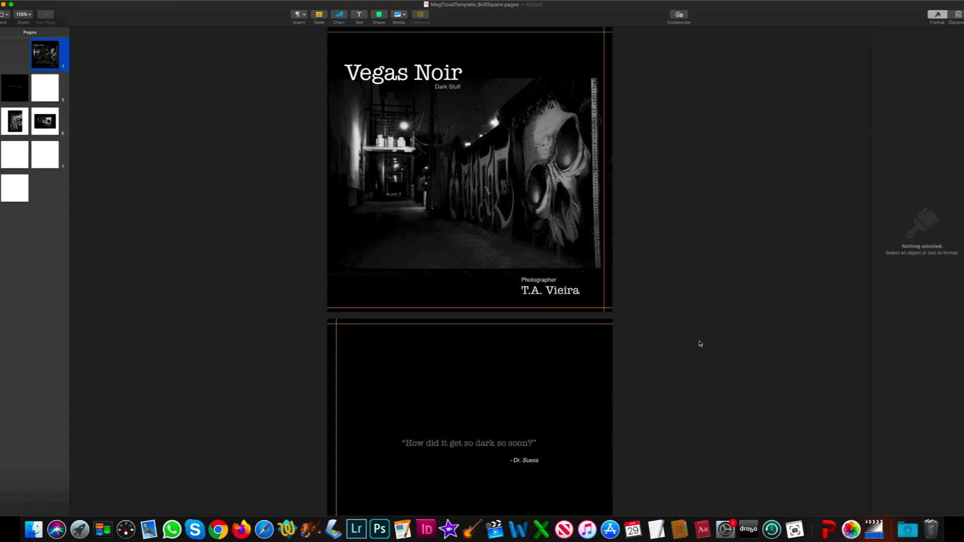